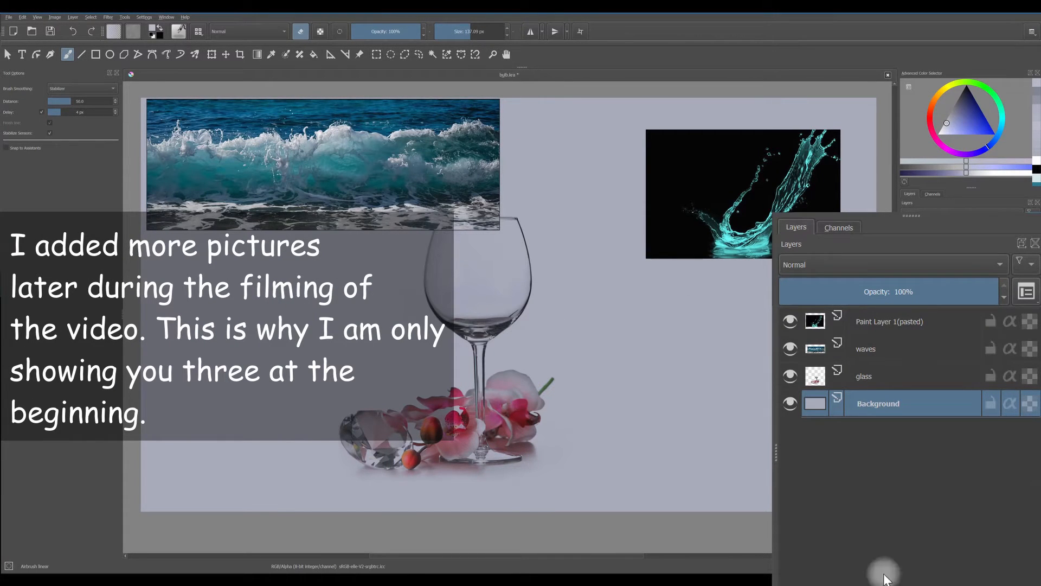
- Toggle the pasted paint layer, waves, glass and Background layers off and on to check what each one contains
left_click(790, 321)
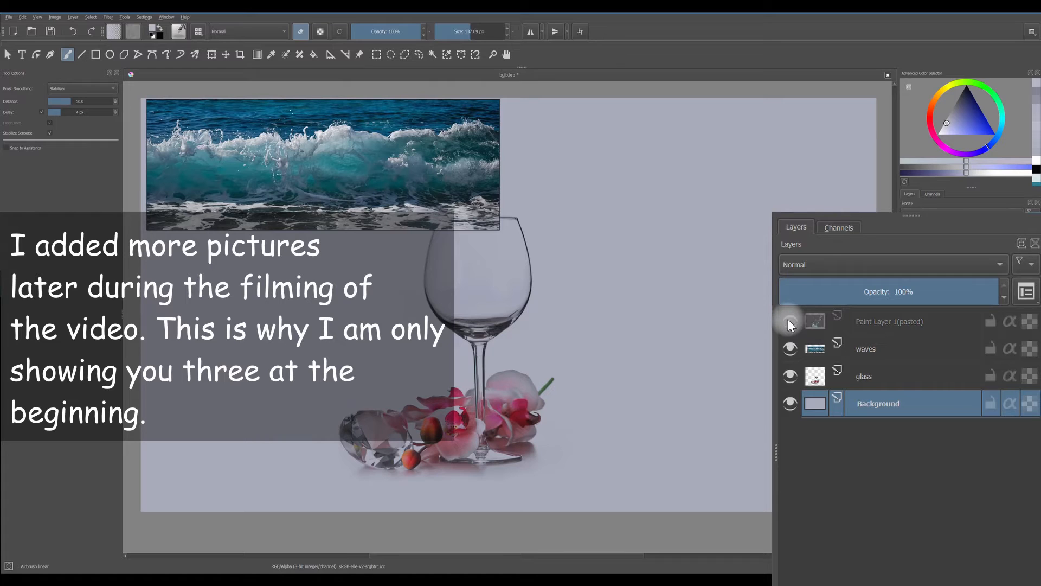
left_click(790, 323)
left_click(788, 347)
left_click(788, 347)
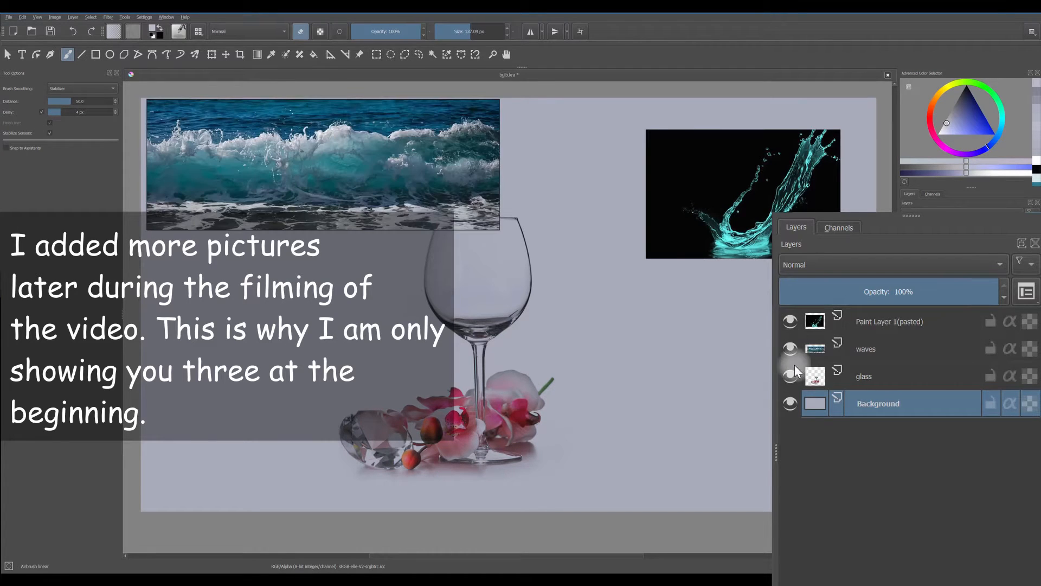
left_click(795, 380)
left_click(795, 379)
left_click(790, 403)
left_click(790, 403)
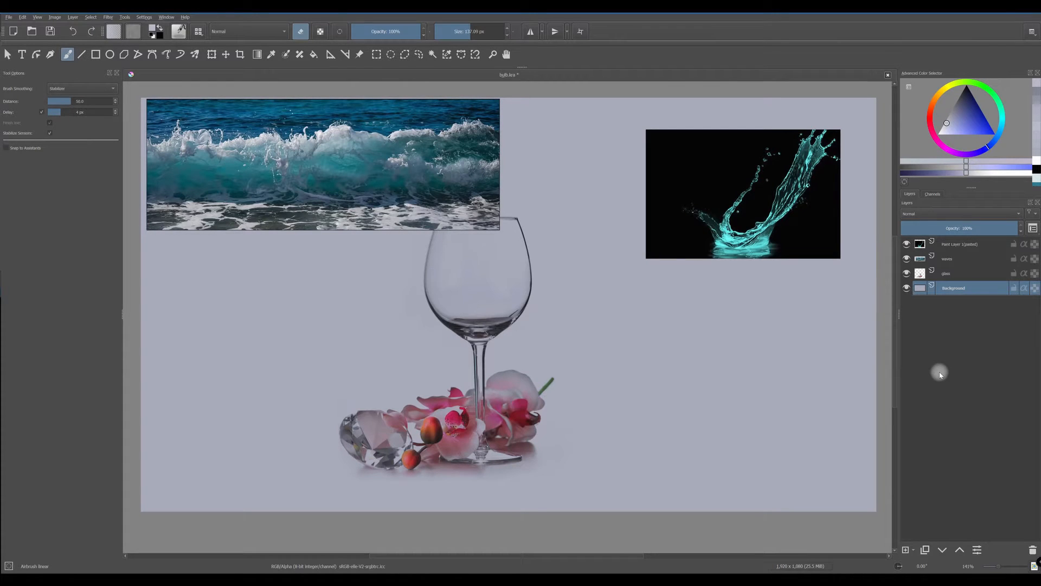
- Group the pasted paint layer, waves and glass layers together and collapse the group
key("shift")
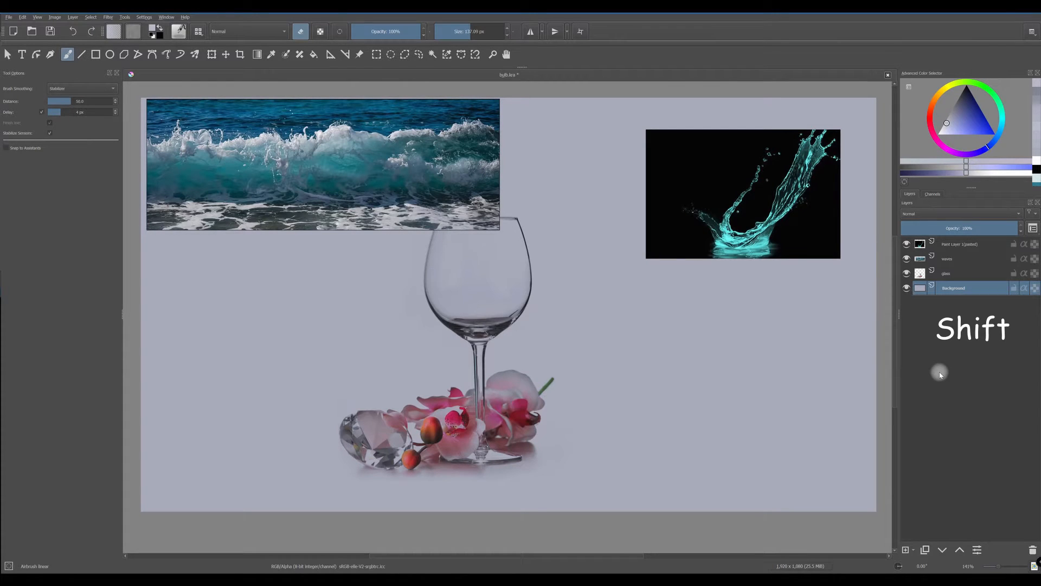
left_click(950, 247)
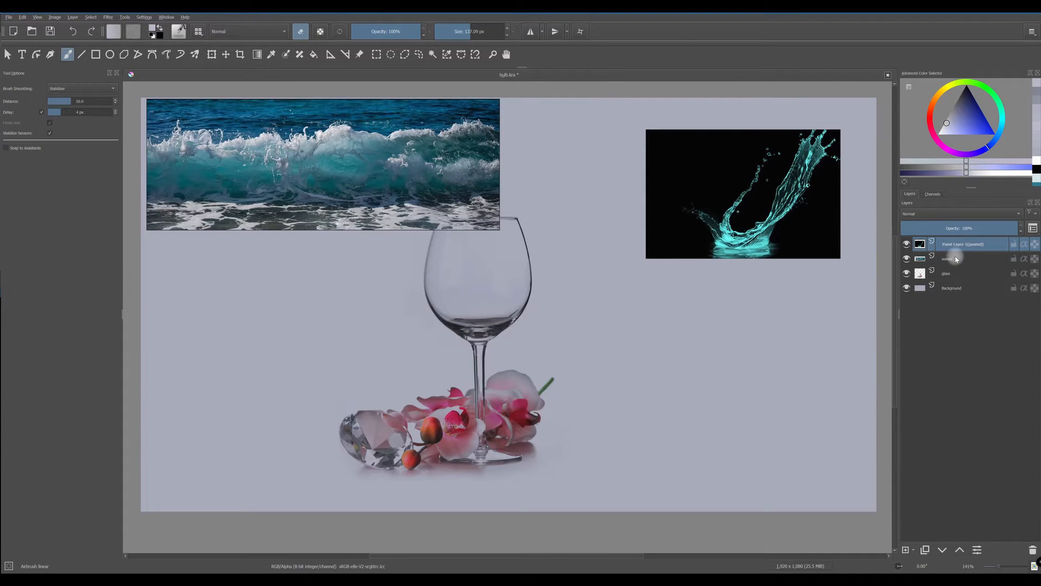
left_click(955, 257, "shift")
left_click(963, 277, "shift")
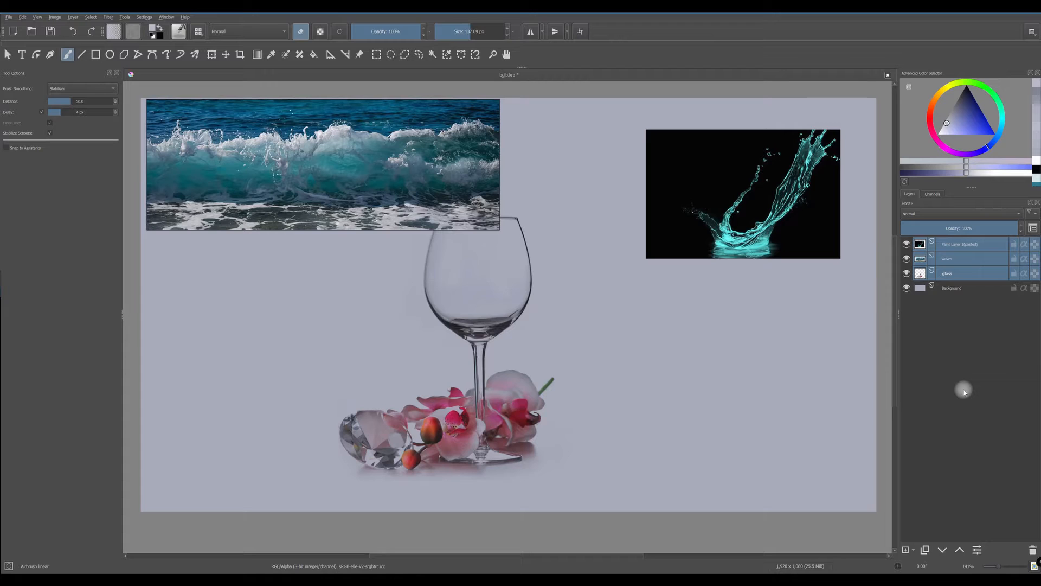
key("ctrl+g")
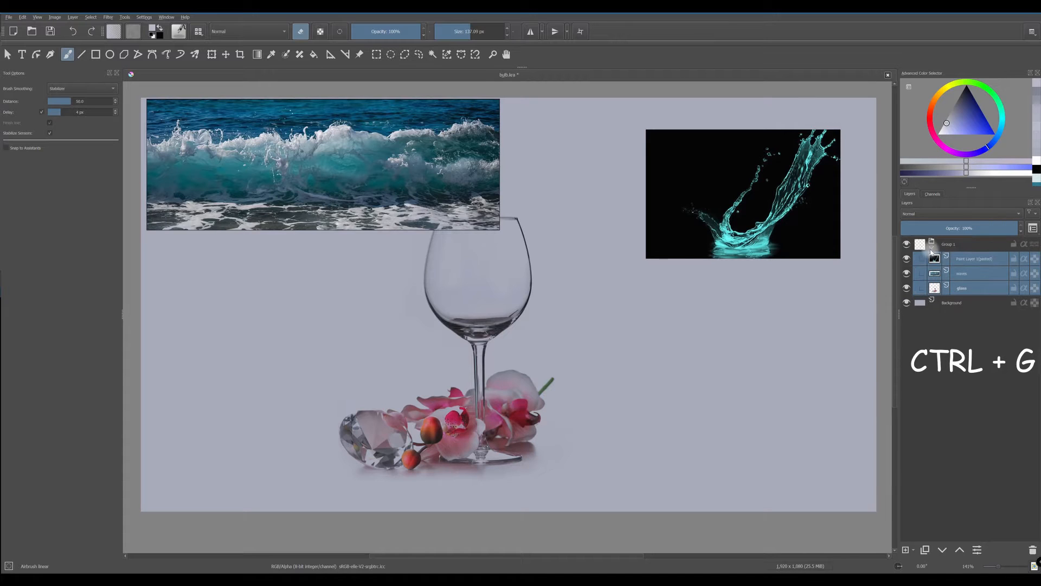
left_click(932, 246)
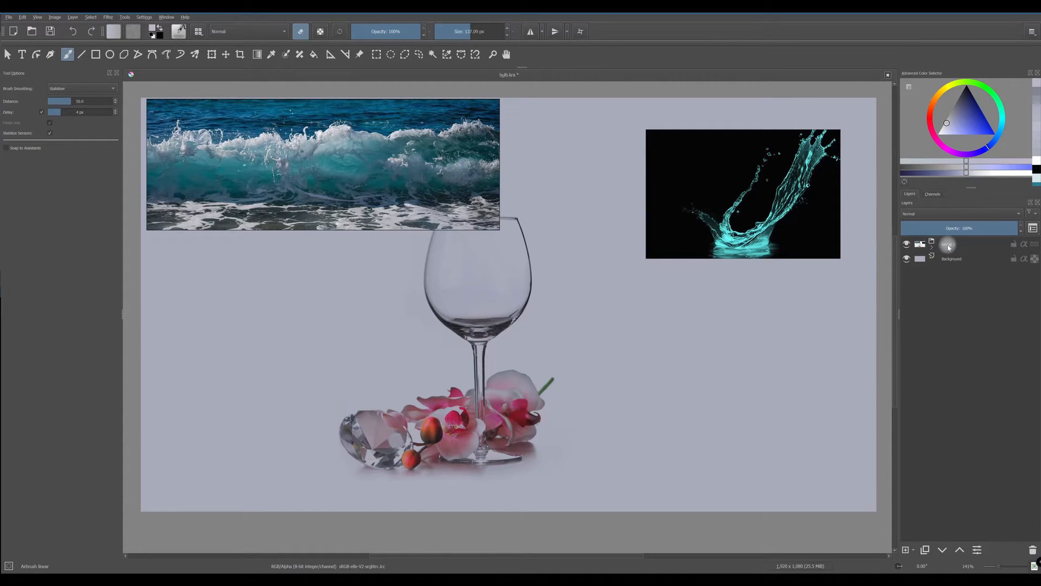
- Rename the new layer group as ARCHIVE PICTURES
key("F2")
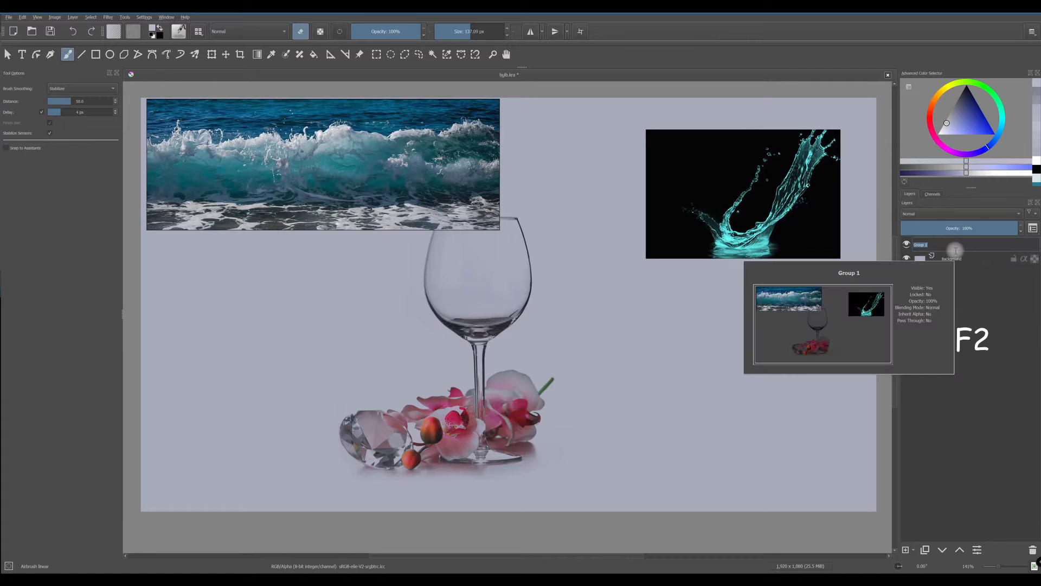
type("Ar")
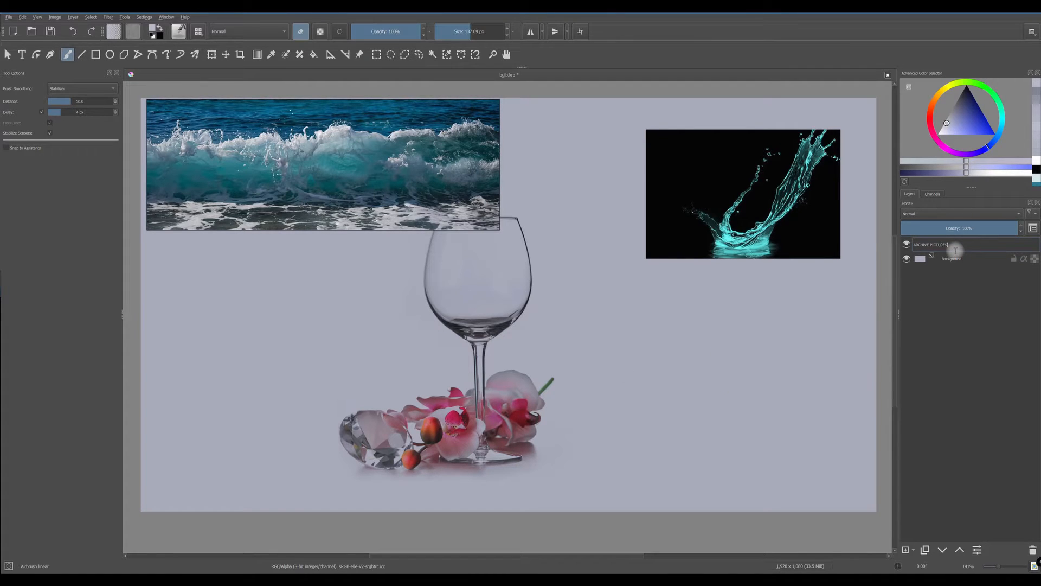
key("Return")
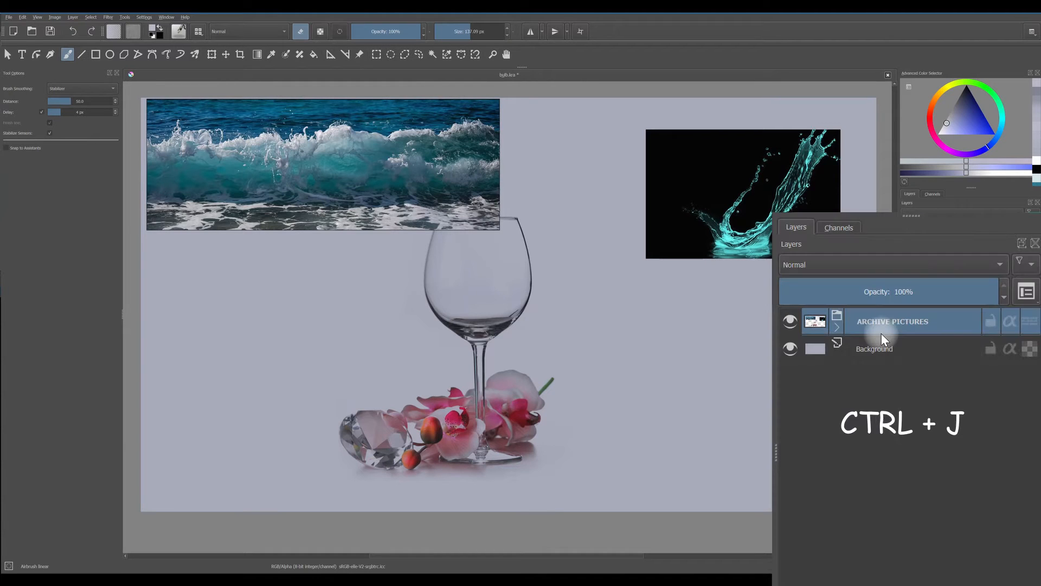
- Duplicate the ARCHIVE PICTURES group, keeping the original hidden and locked, and hide the pasted splash layer in the copy
key("ctrl+j")
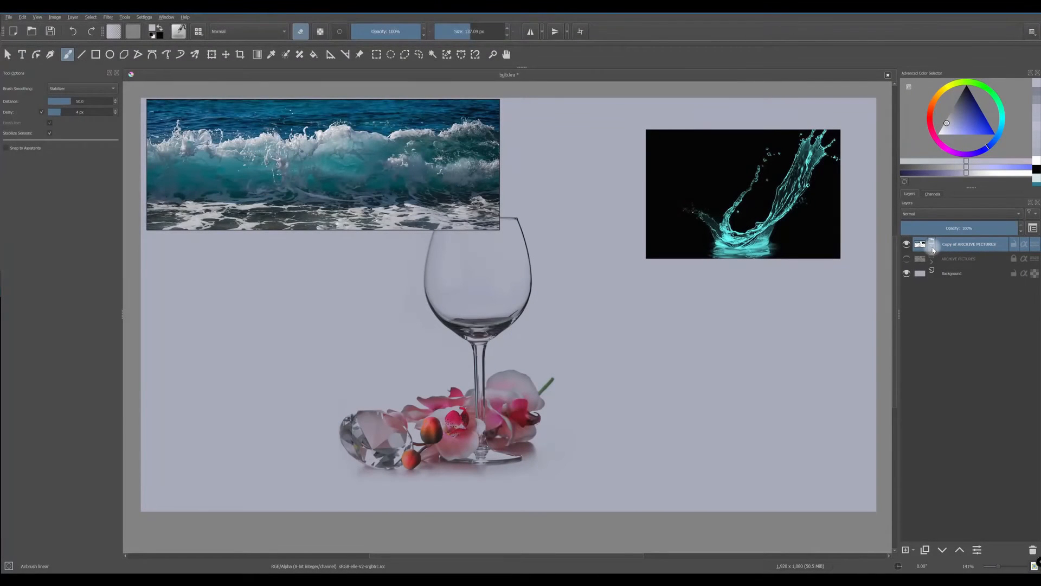
left_click(933, 249)
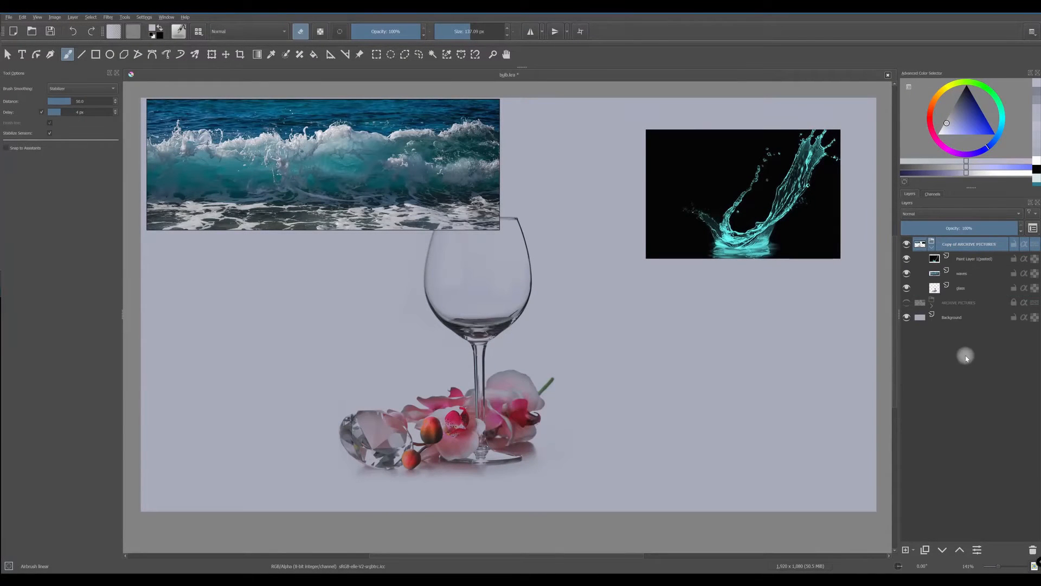
left_click(907, 259)
- Move the waves picture over the bowl of the wine glass and lower the layer's opacity to 41%
left_click(963, 275)
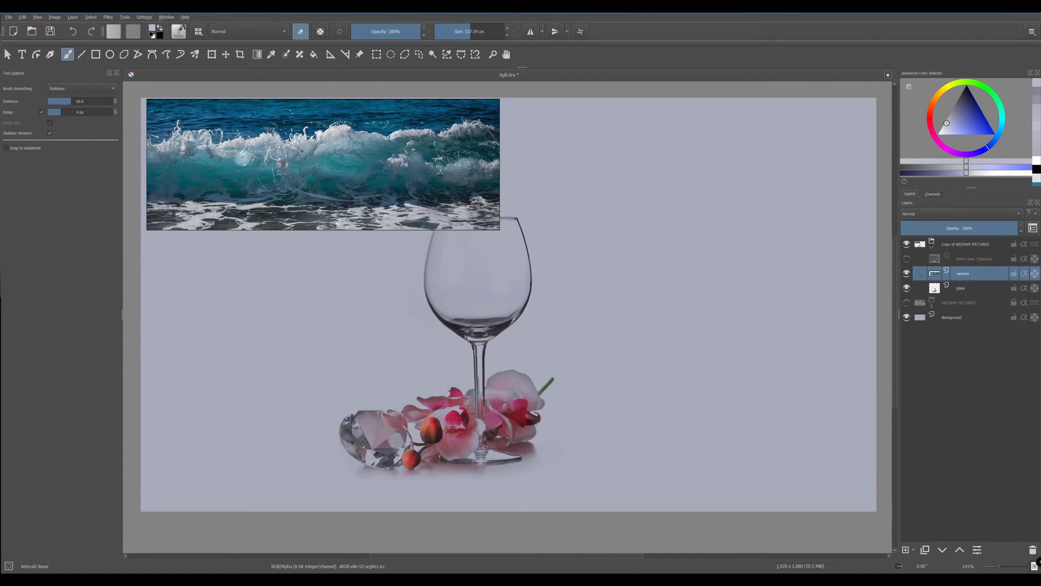
left_click(225, 54)
mouse_move(311, 156)
left_mouse_down()
mouse_move(363, 205)
mouse_move(402, 218)
mouse_move(439, 213)
mouse_move(458, 281)
mouse_move(470, 263)
left_mouse_up()
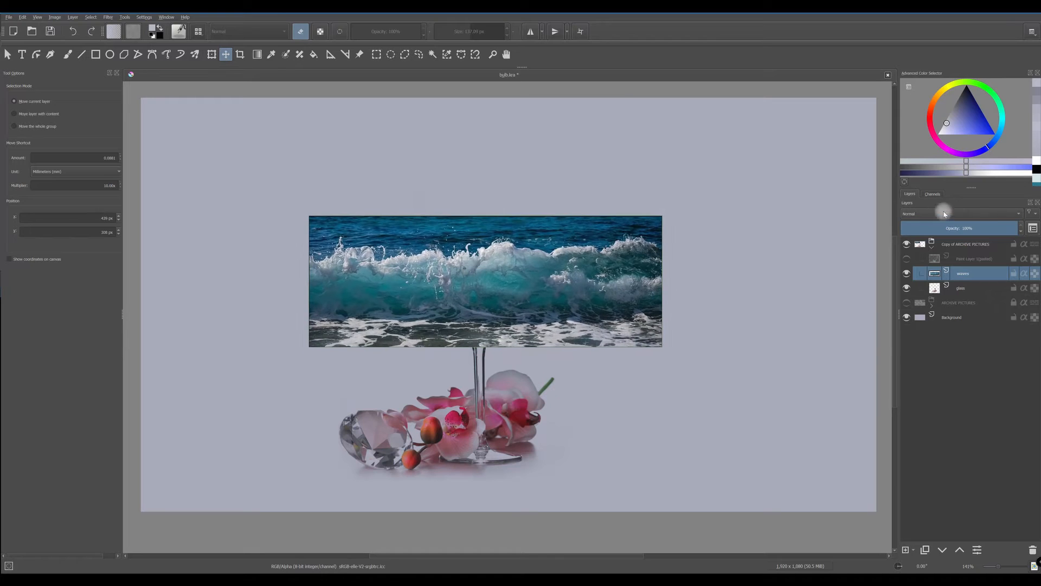
left_click_drag(996, 228, 950, 234)
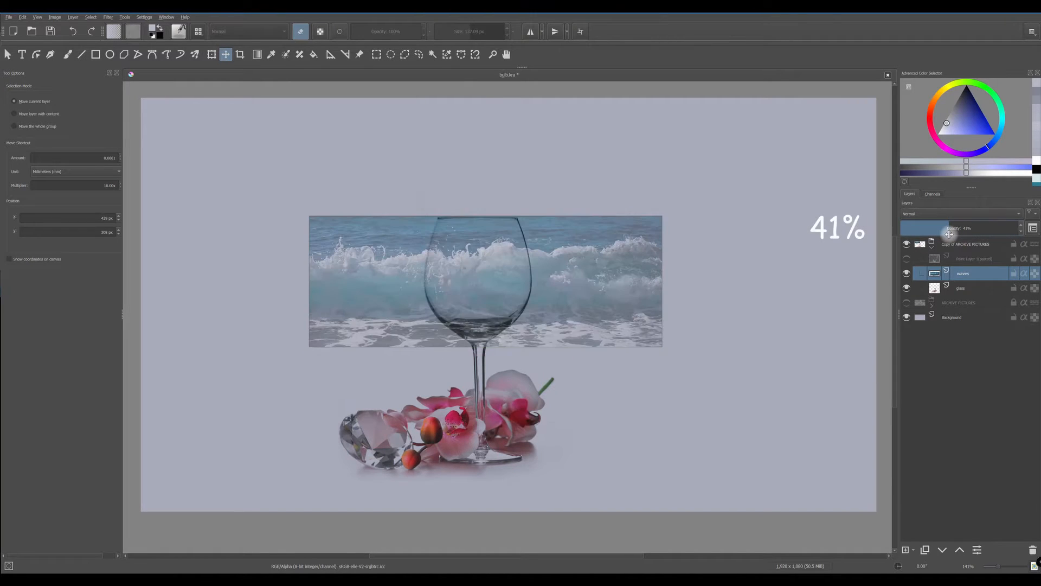
- Mesh-transform the waves layer, bending its upper edge downward and raising its upper-left corner
left_click(211, 55)
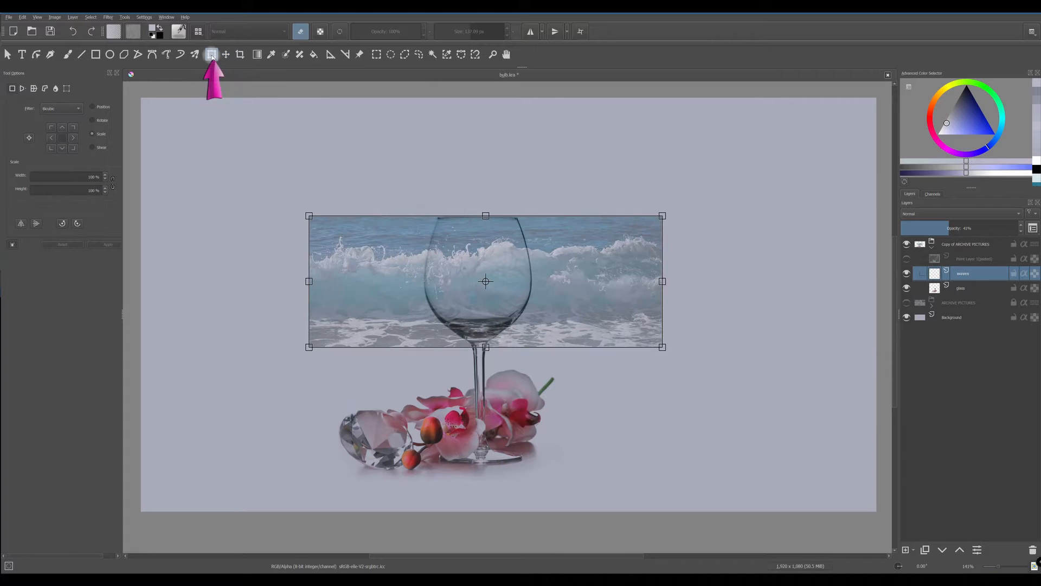
left_click(65, 91)
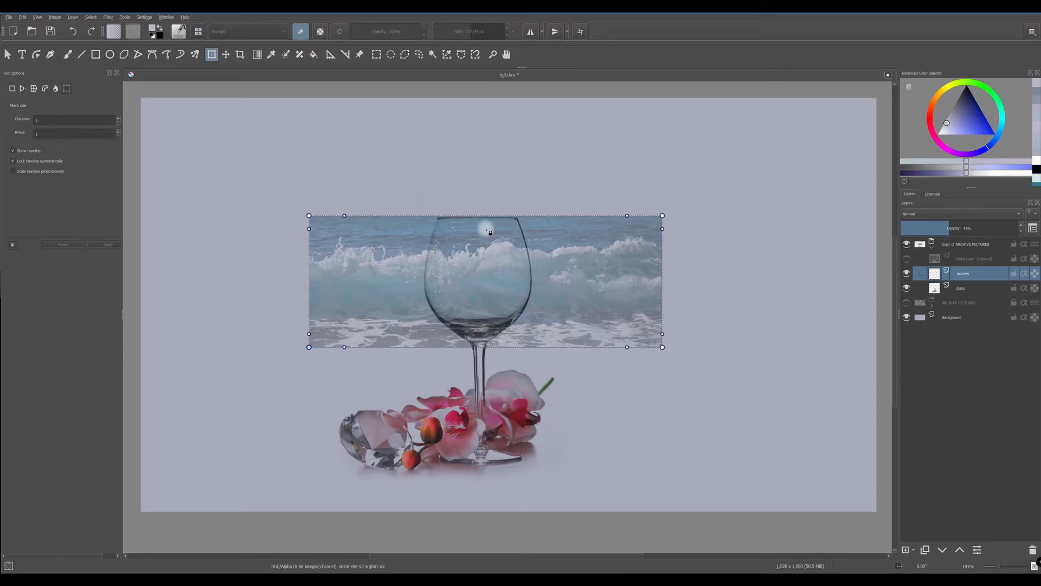
scroll(526, 304, "up", 1)
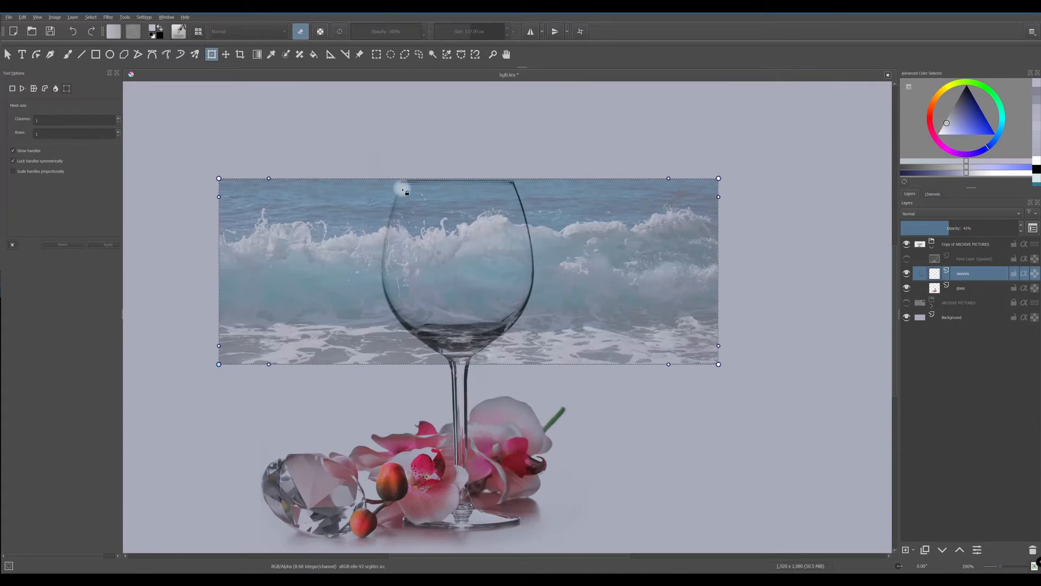
left_click_drag(454, 179, 453, 224)
left_click_drag(220, 179, 243, 151)
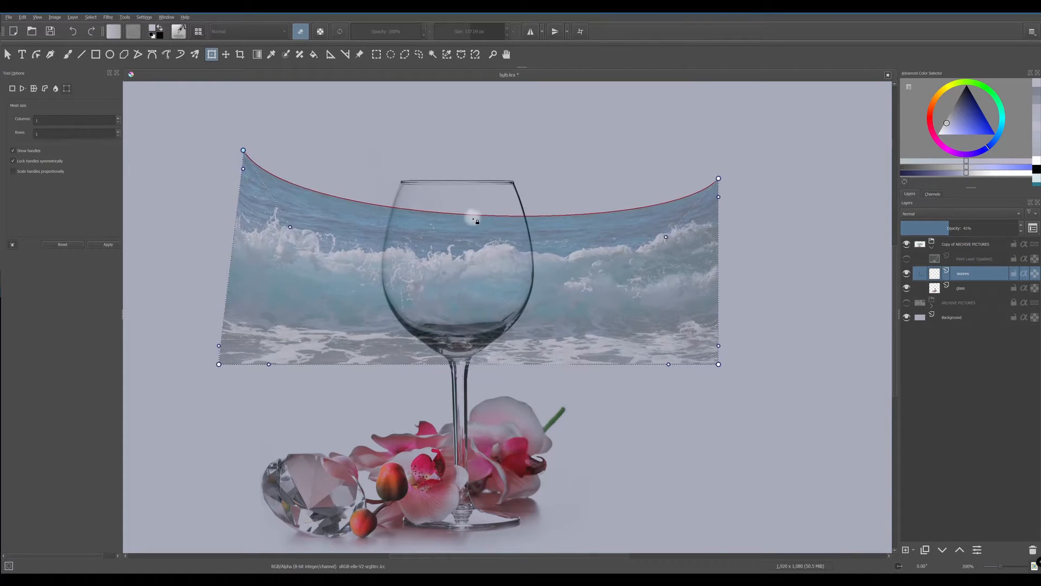
- Deepen the sag of the waves mesh's upper edge and bow its lower edge down across the glass stem
left_click_drag(475, 218, 465, 225)
left_click_drag(666, 236, 583, 288)
left_click_drag(218, 364, 218, 414)
left_click_drag(460, 384, 460, 421)
left_click_drag(327, 286, 358, 267)
left_click(268, 156)
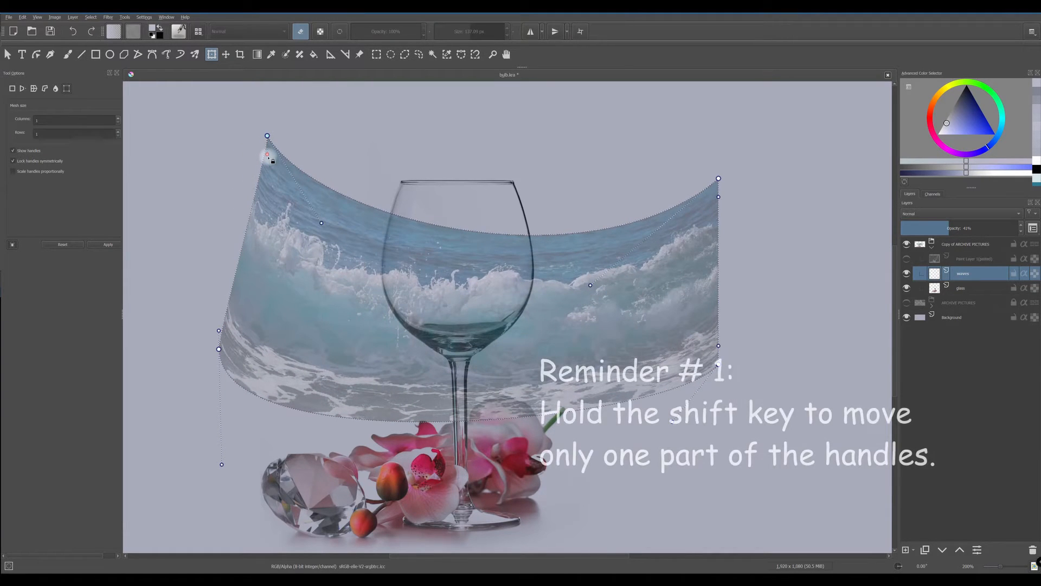
- Adjust single mesh handles to round the waves' left side and pull the upper edge into a deep dip toward the right
left_click_drag(267, 155, 244, 113)
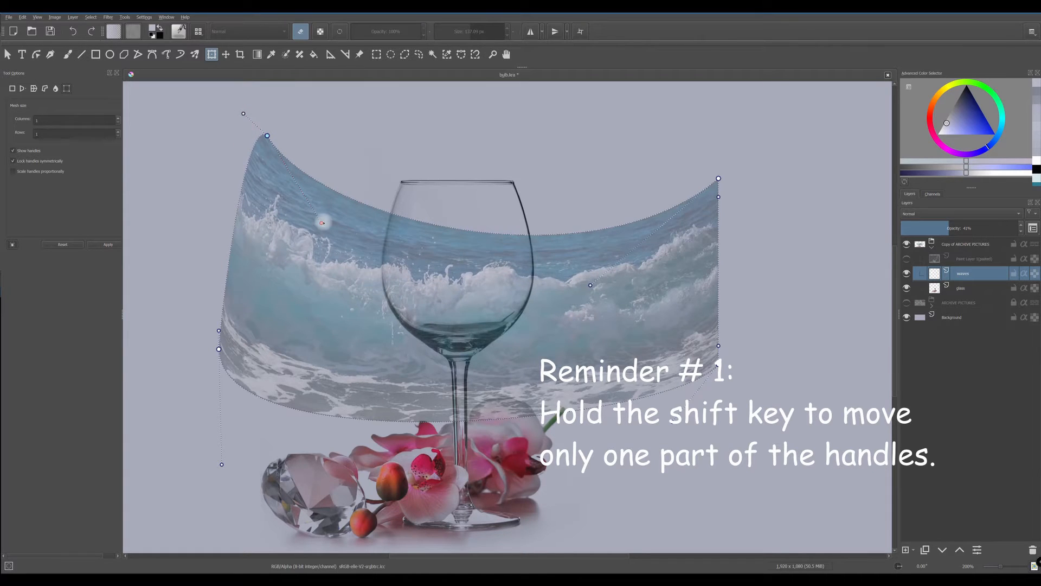
left_click_drag(325, 226, 278, 258)
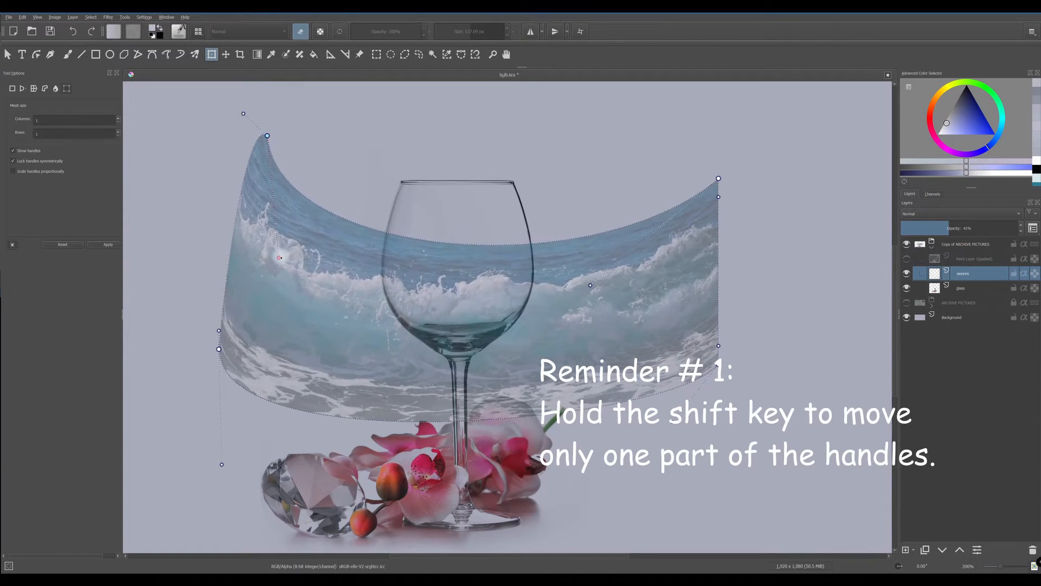
left_click_drag(591, 286, 698, 498)
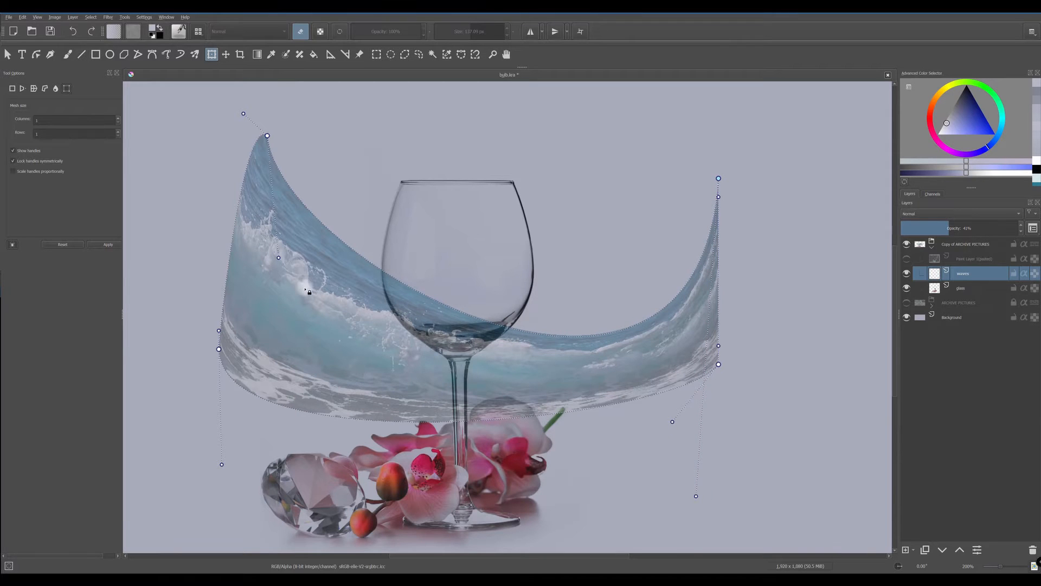
- Shift the waves mesh so its left side lines up with the glass bowl, refine the left curve, and apply the transform
left_click_drag(182, 256, 335, 252)
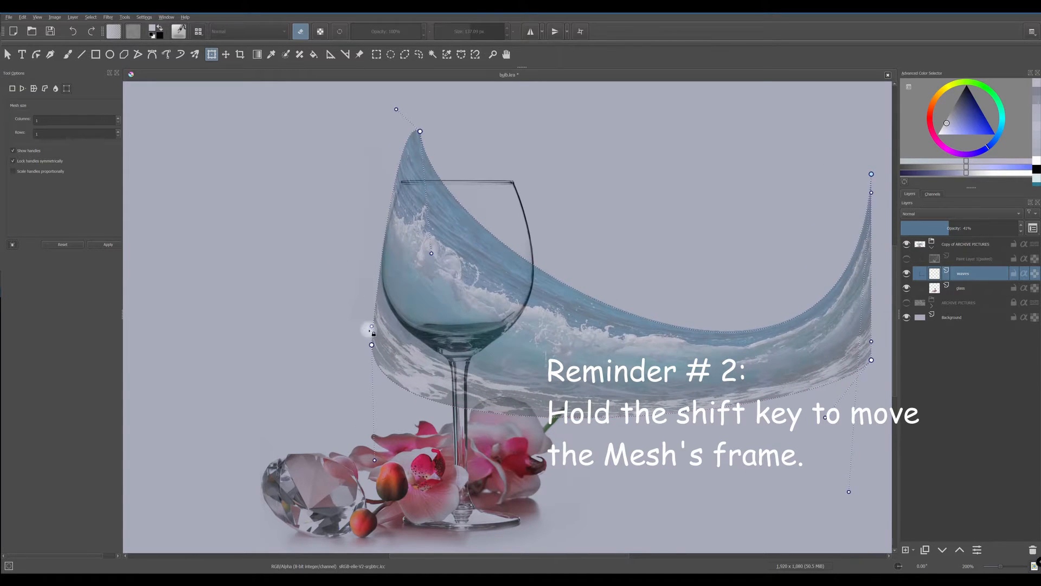
left_click_drag(372, 327, 359, 320)
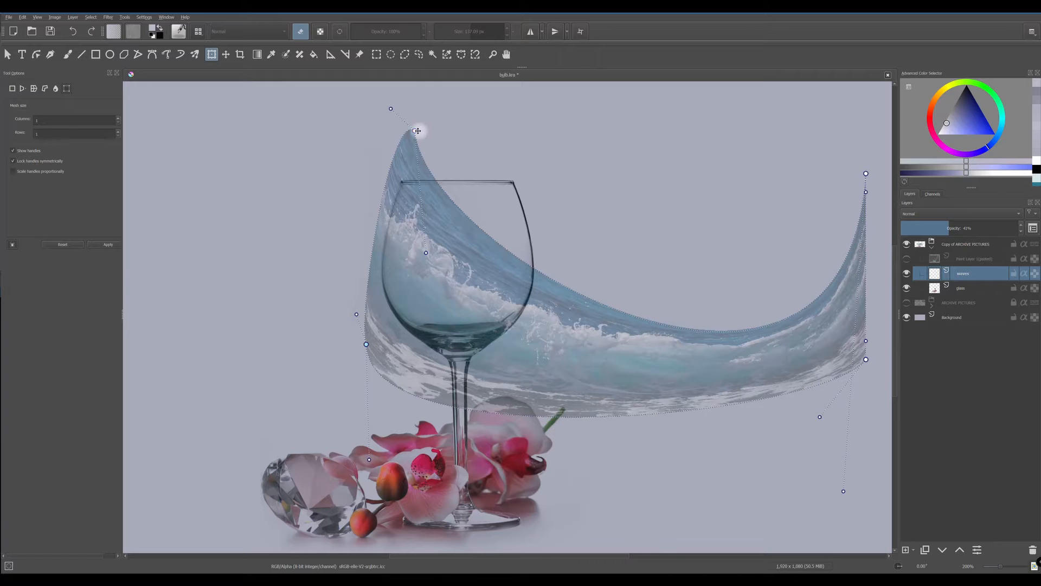
left_click_drag(428, 253, 404, 286)
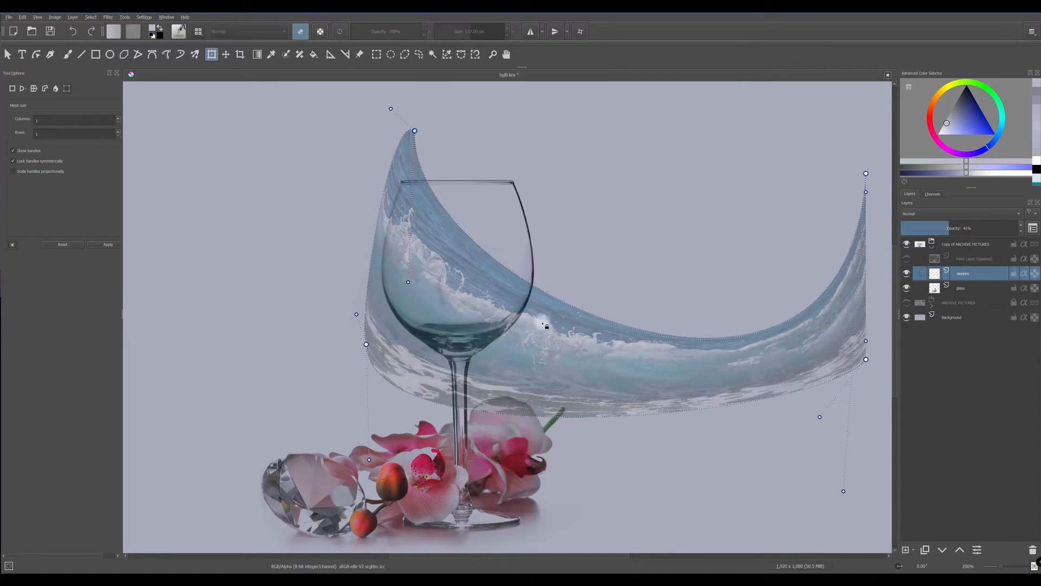
mouse_move(822, 420)
left_mouse_down()
mouse_move(829, 432)
mouse_move(824, 420)
left_mouse_up()
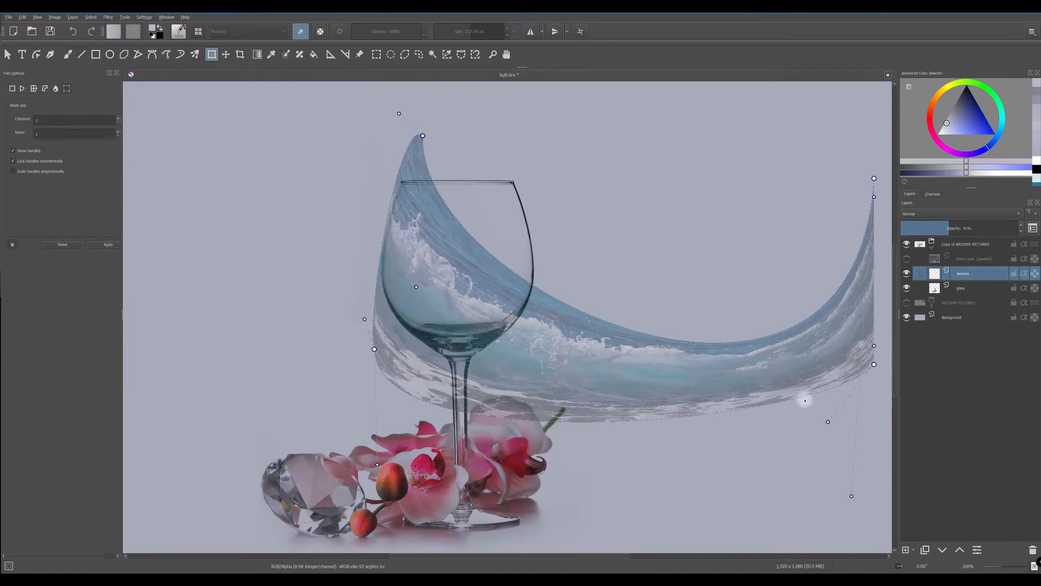
left_click(109, 245)
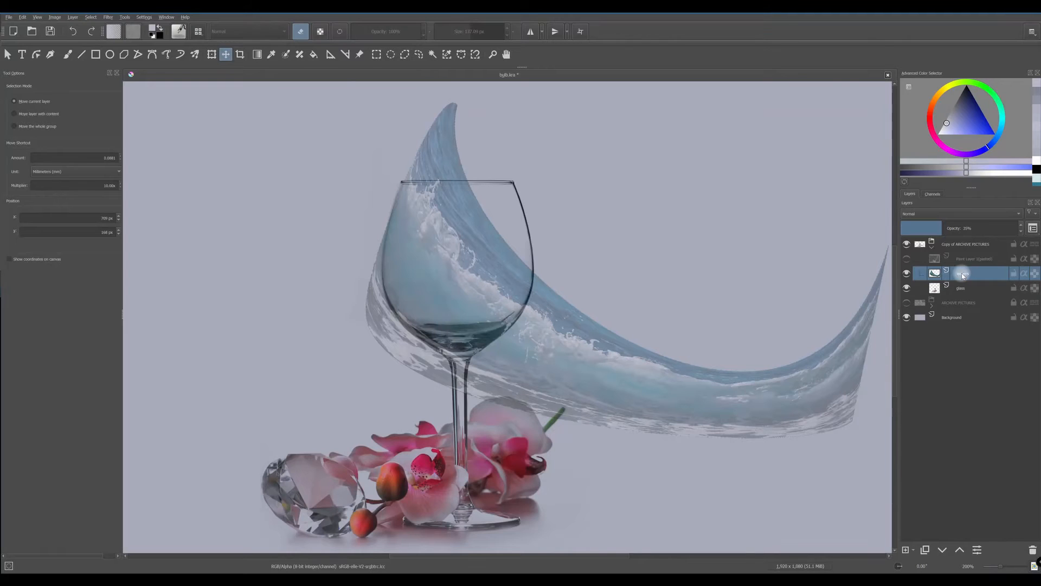
- Add a transparency mask to the waves layer
right_click(956, 279)
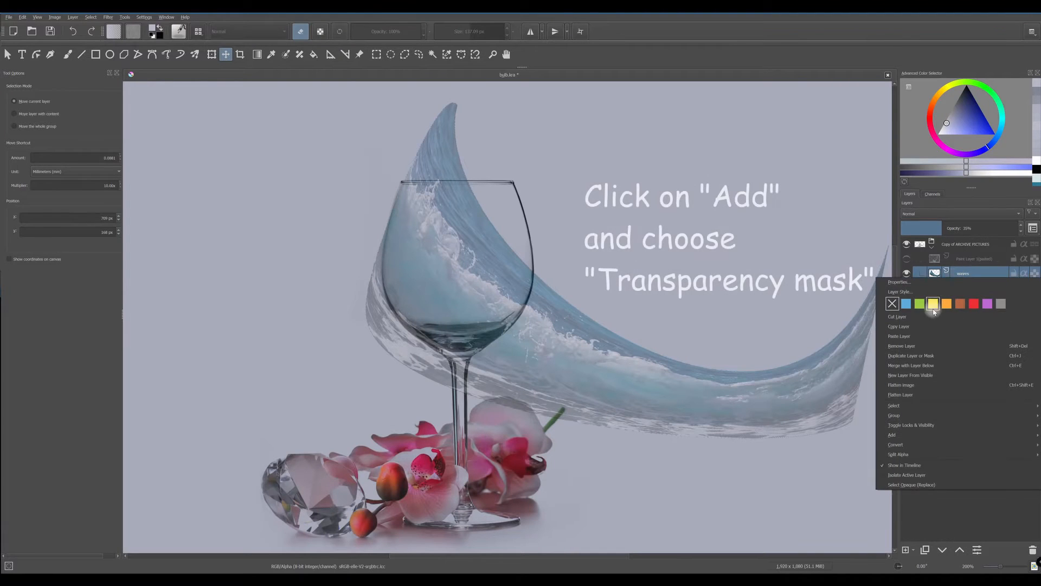
mouse_move(900, 440)
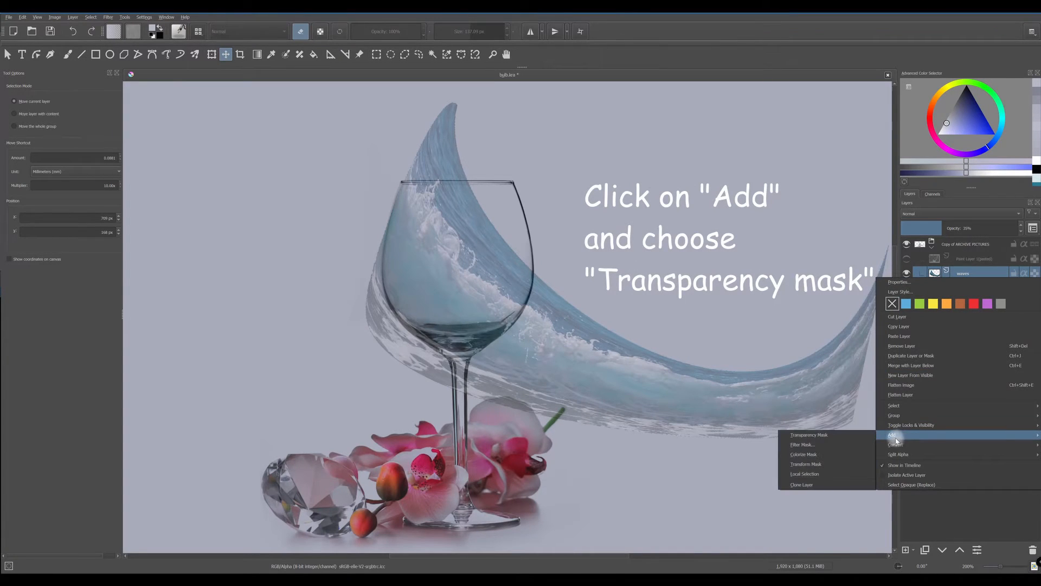
left_click(809, 435)
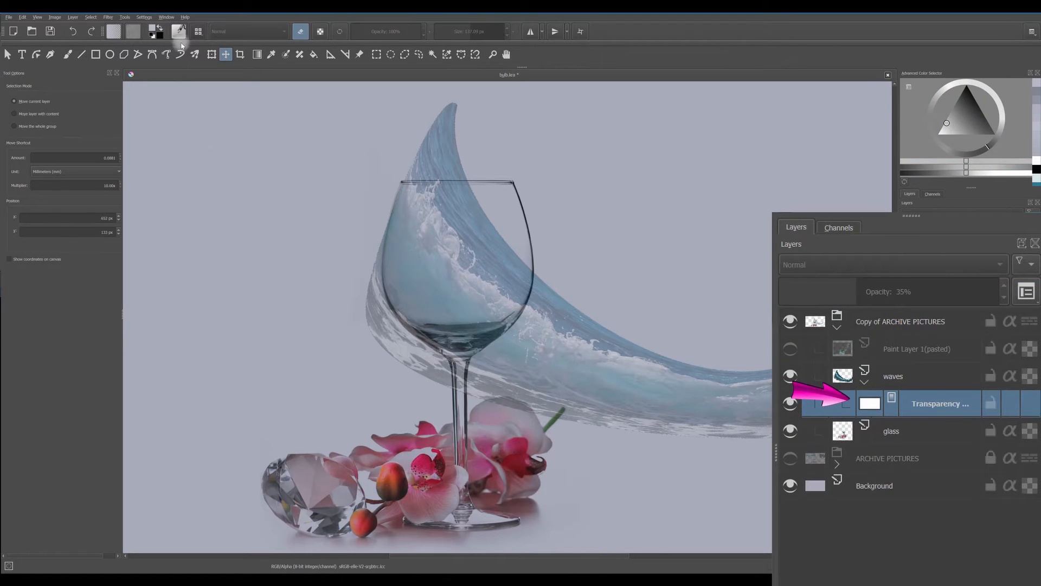
- Reset the colors to black and white in the bulldog document and choose the Basic-2 Opacity brush preset from the Digital tag
left_click(163, 32)
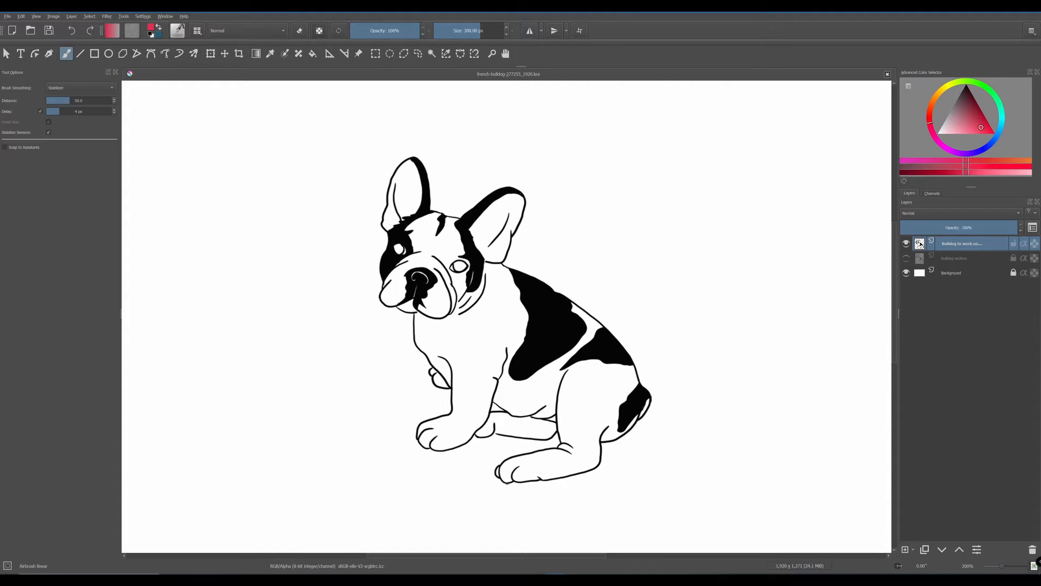
left_click(152, 36)
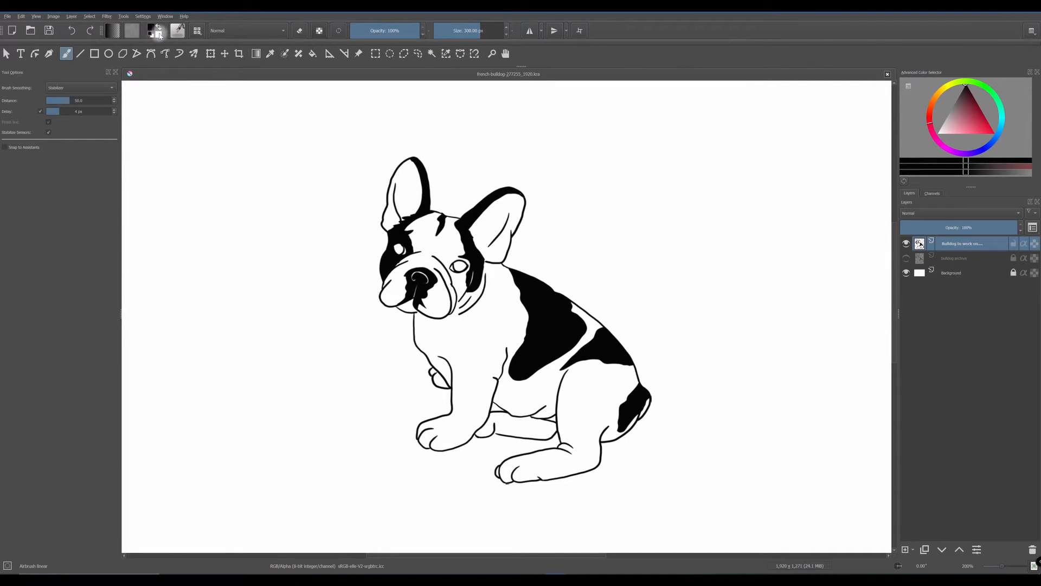
left_click(197, 31)
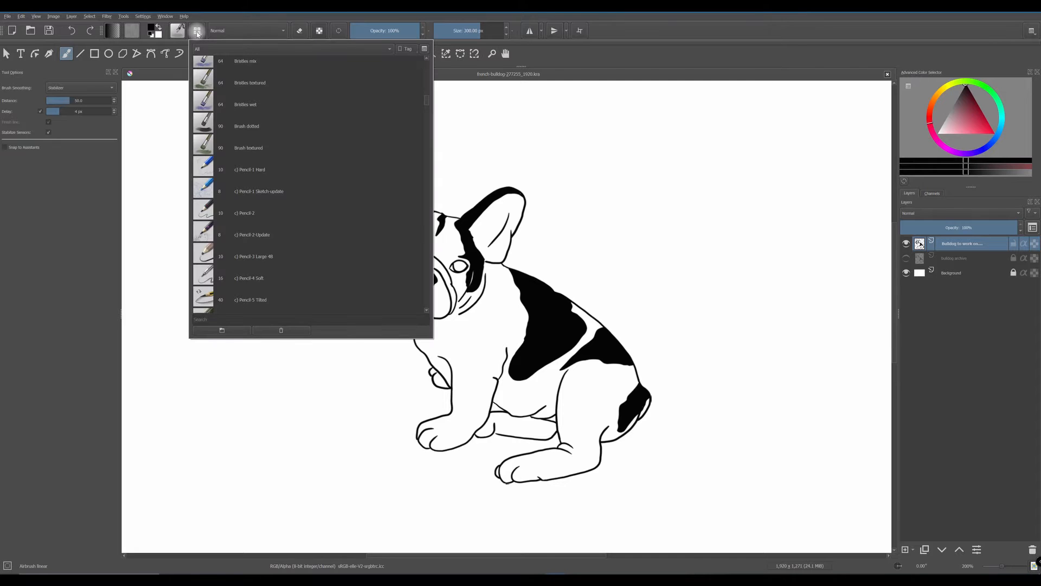
left_click(379, 51)
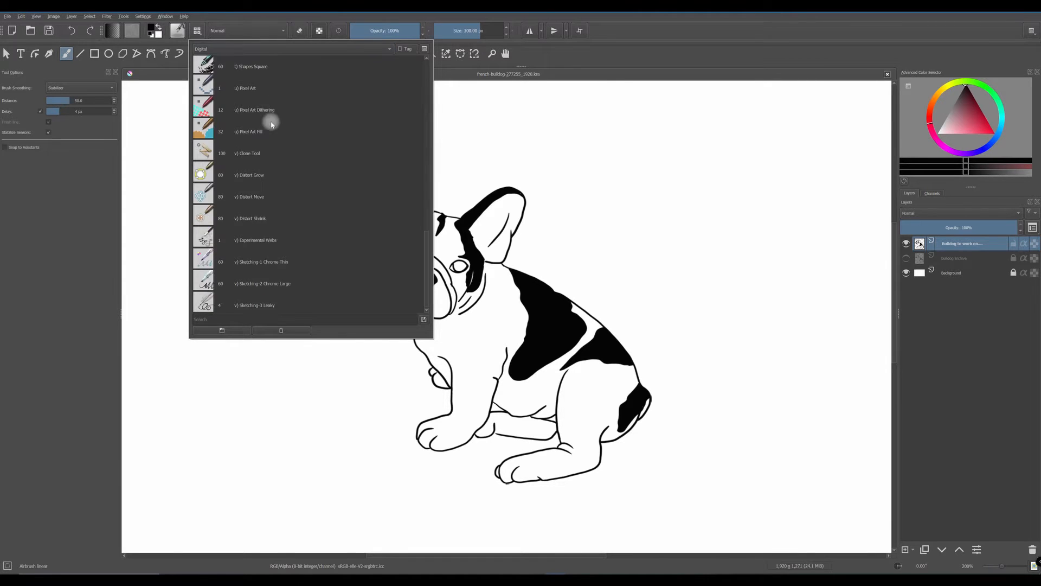
left_click(232, 132)
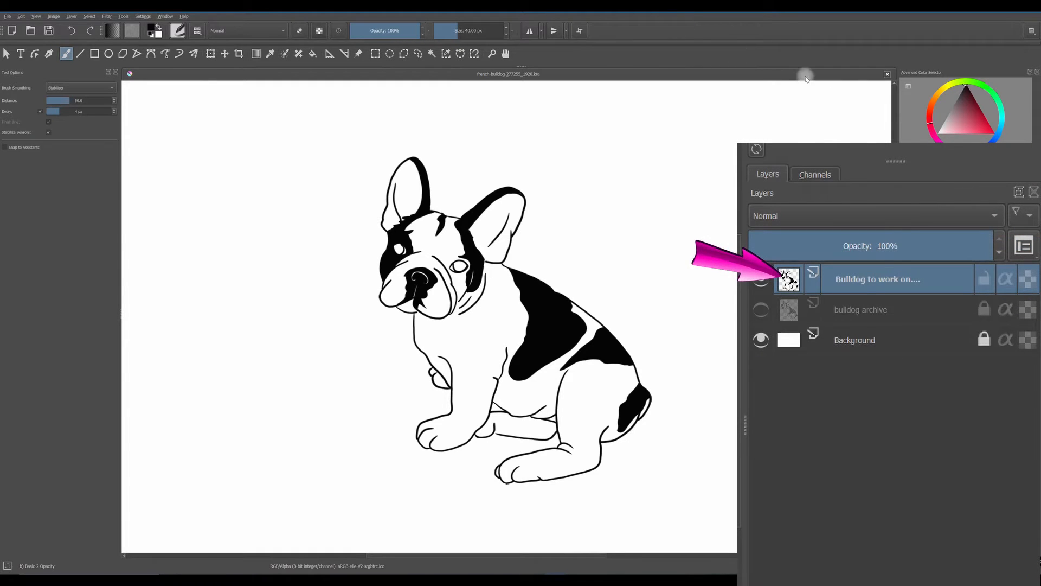
- Add a transparency mask to the "Bulldog to work on" layer
right_click(863, 276)
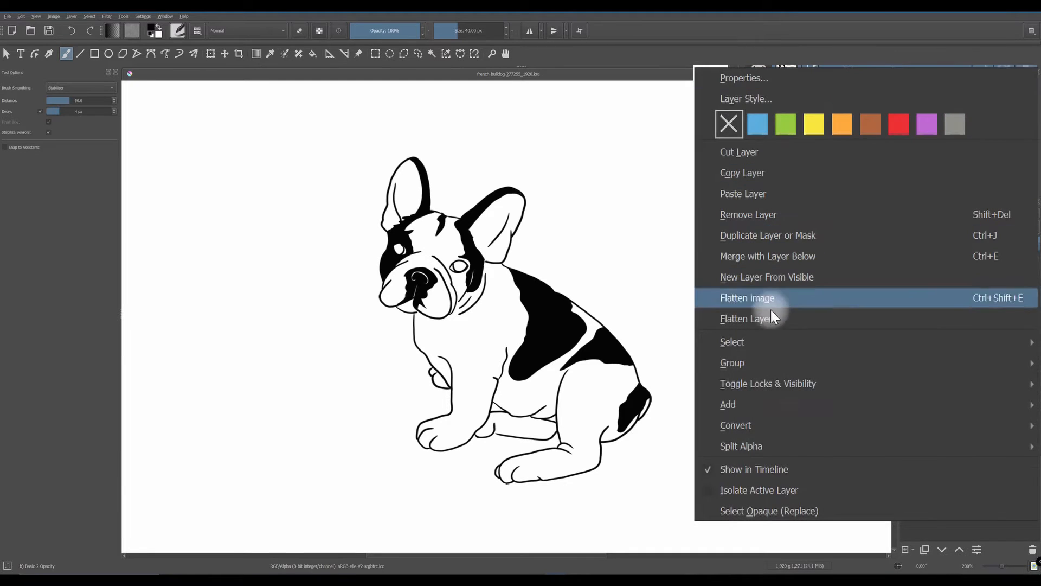
mouse_move(742, 406)
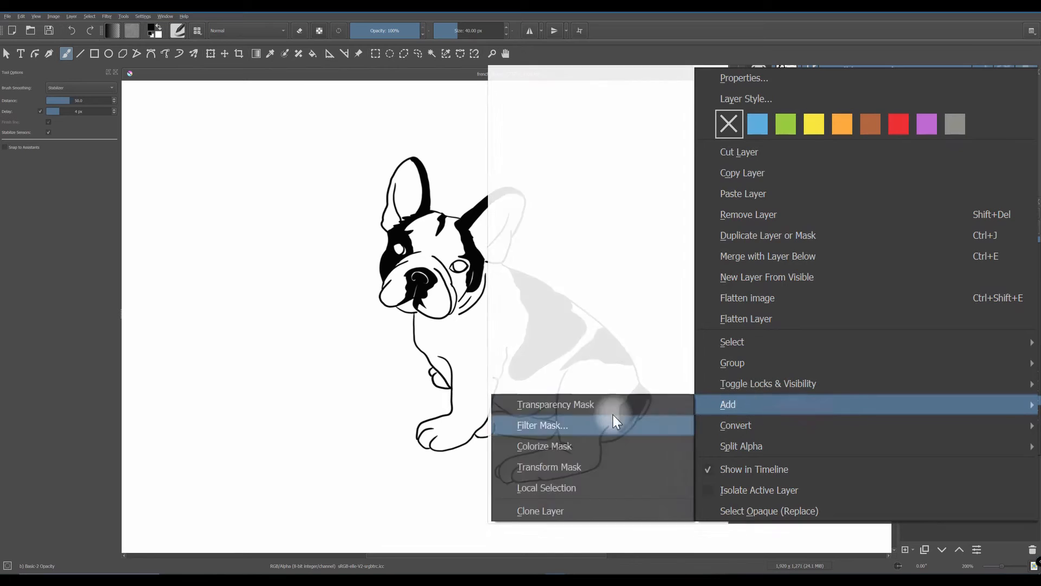
left_click(582, 415)
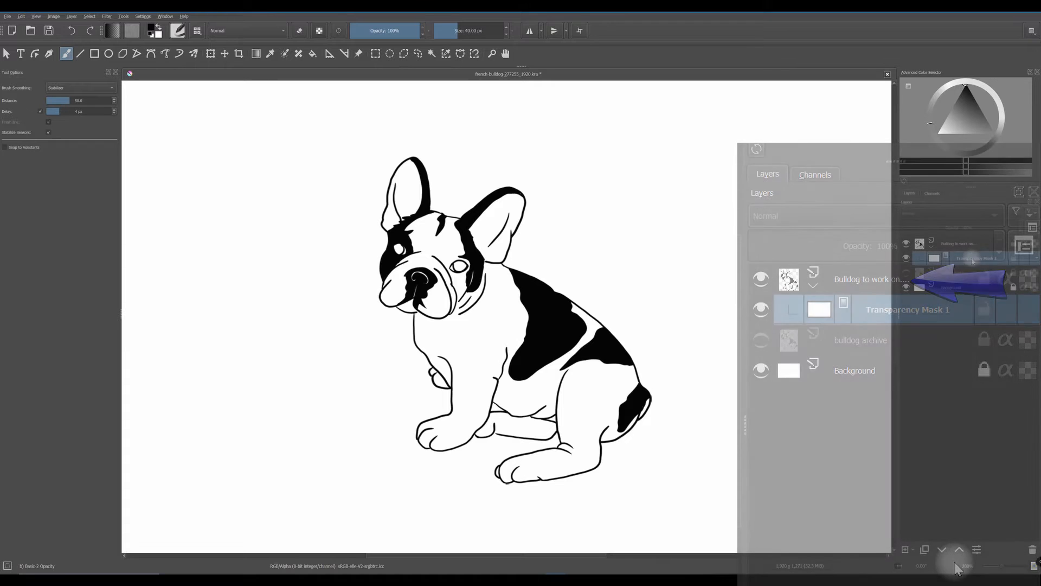
- Paint black on the mask to hide the bulldog's ears and forehead, and repaint the area in white to reveal it
left_click_drag(382, 163, 453, 161)
mouse_move(368, 182)
left_mouse_down()
mouse_move(539, 195)
mouse_move(379, 208)
mouse_move(407, 220)
mouse_move(559, 219)
left_mouse_up()
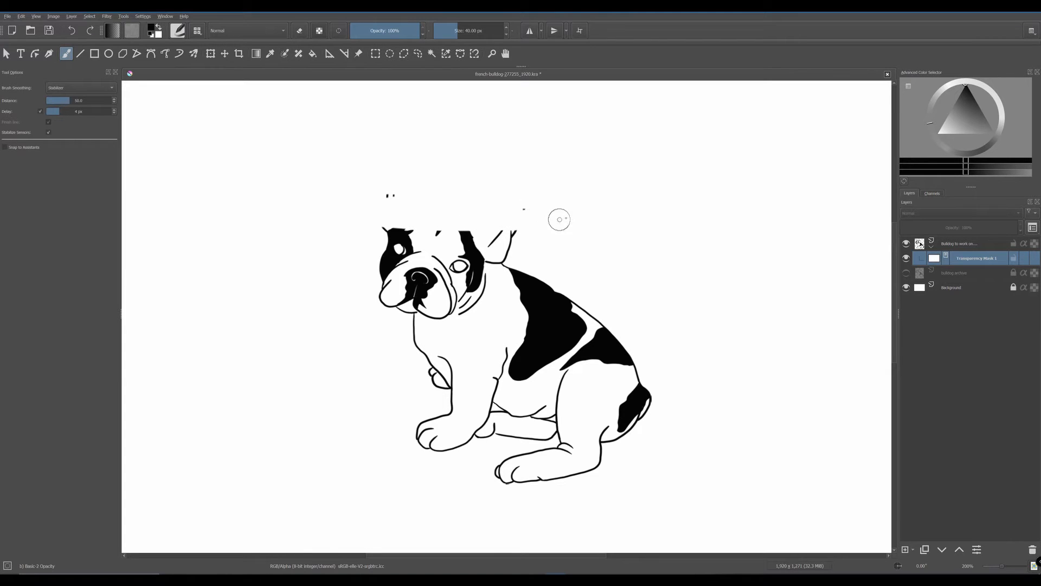
mouse_move(360, 194)
left_mouse_down()
mouse_move(379, 229)
mouse_move(505, 228)
left_mouse_up()
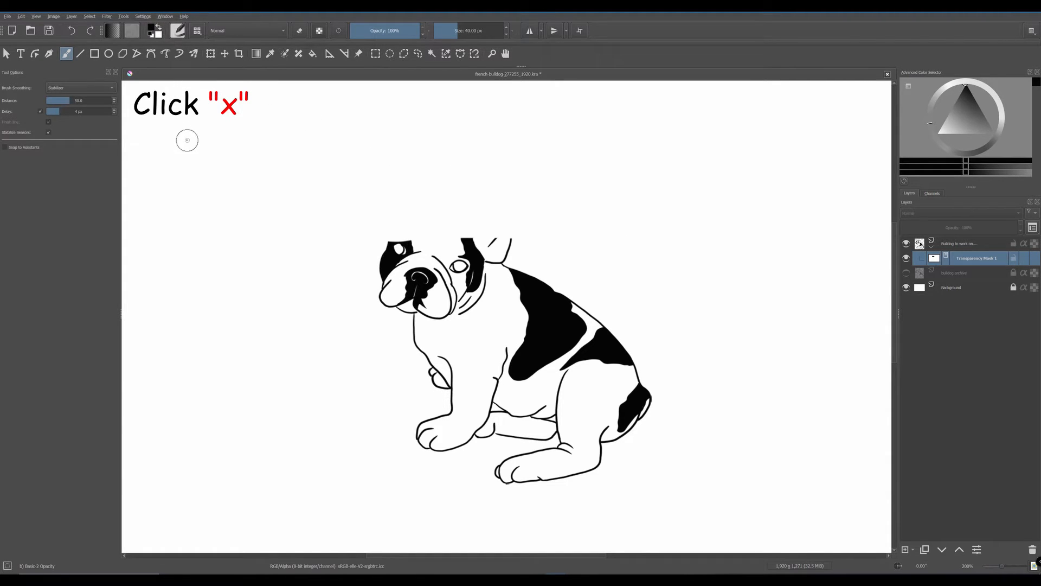
key("x")
mouse_move(360, 233)
left_mouse_down()
mouse_move(570, 233)
mouse_move(342, 212)
mouse_move(566, 202)
mouse_move(532, 188)
mouse_move(568, 194)
mouse_move(364, 188)
mouse_move(368, 174)
mouse_move(515, 173)
left_mouse_up()
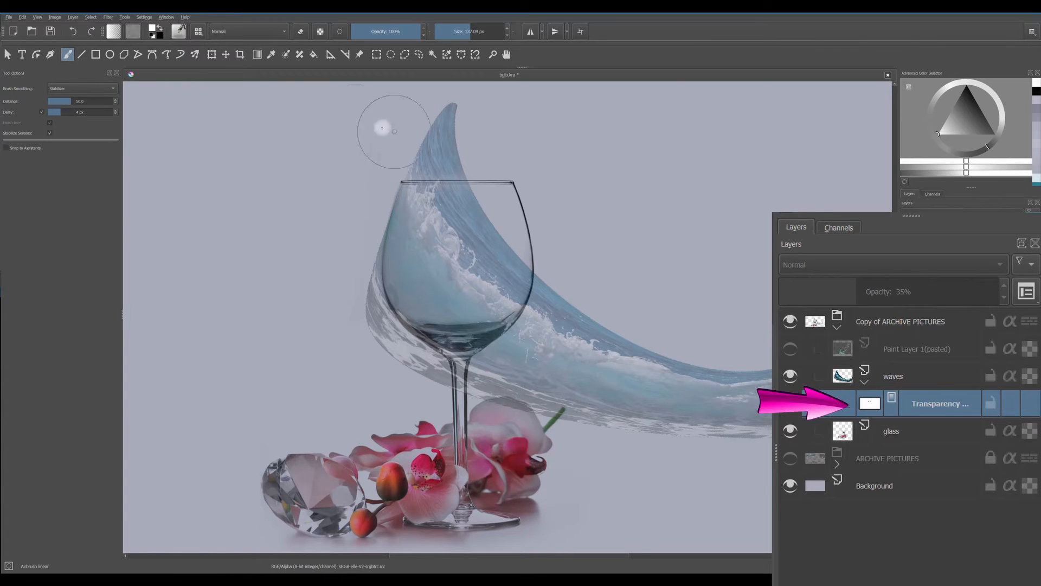
- Set the waves layer's opacity to 65% in the wine glass document and reselect its transparency mask
left_click(895, 368)
left_click_drag(866, 291, 924, 298)
left_click(923, 408)
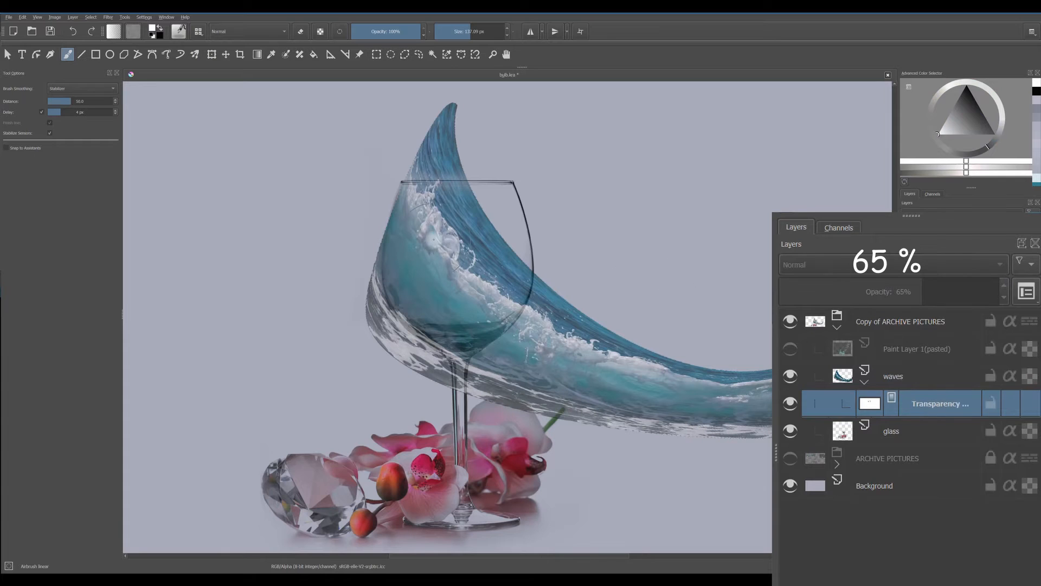
- Paint black on the waves mask to hide the wave above the glass rim, refining along the rim with a much smaller brush
scroll(426, 169, "up", 2)
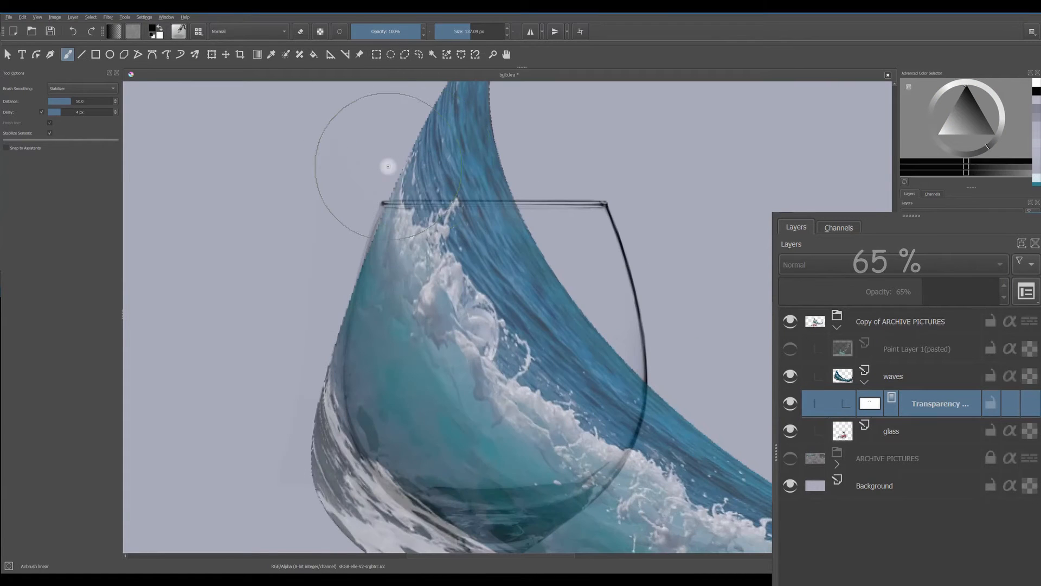
mouse_move(388, 171)
left_mouse_down()
mouse_move(538, 167)
mouse_move(360, 173)
mouse_move(378, 162)
mouse_move(526, 151)
mouse_move(375, 152)
mouse_move(527, 141)
mouse_move(373, 140)
mouse_move(554, 123)
mouse_move(495, 147)
mouse_move(530, 136)
mouse_move(509, 134)
mouse_move(432, 183)
mouse_move(342, 175)
left_mouse_up()
mouse_move(474, 140)
left_mouse_down()
mouse_move(337, 136)
mouse_move(493, 95)
mouse_move(364, 112)
mouse_move(507, 110)
mouse_move(313, 122)
left_mouse_up()
left_click_drag(460, 31, 445, 39)
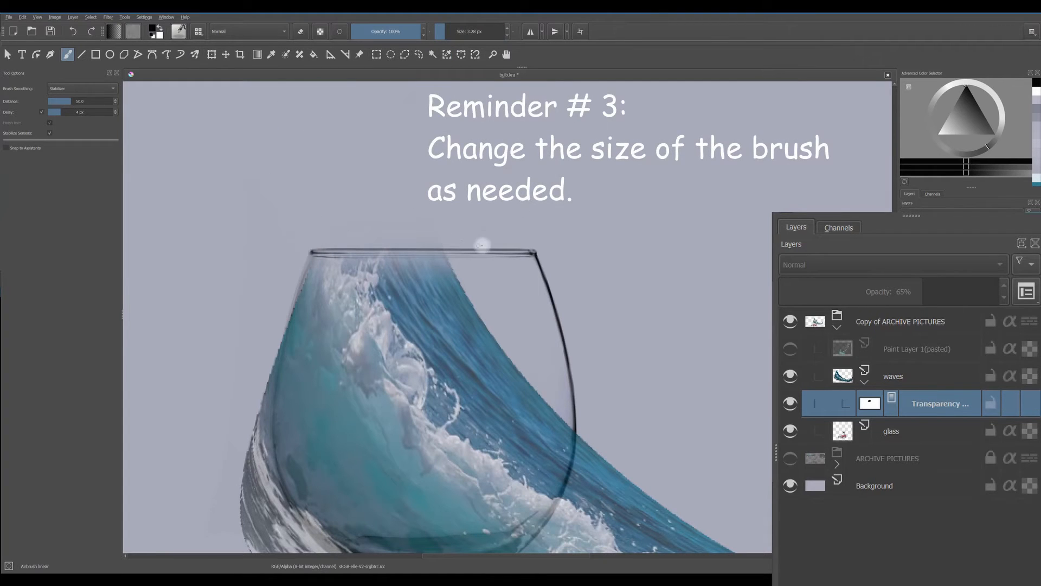
left_click_drag(410, 241, 420, 239)
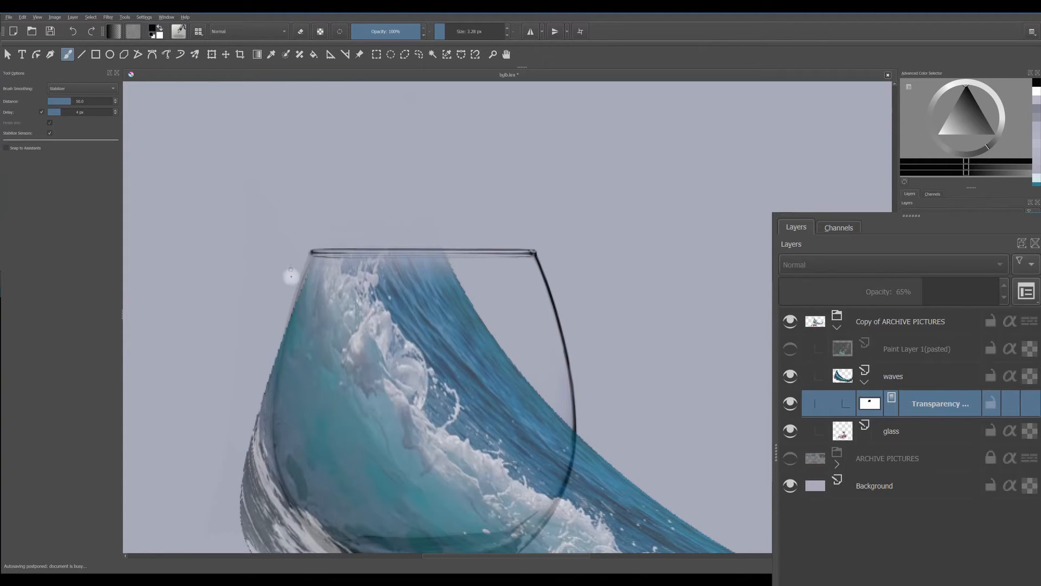
- Mask out the wave outside the bowl's left edge with small black strokes, using a brush of about 14 px
left_click_drag(287, 314, 278, 161)
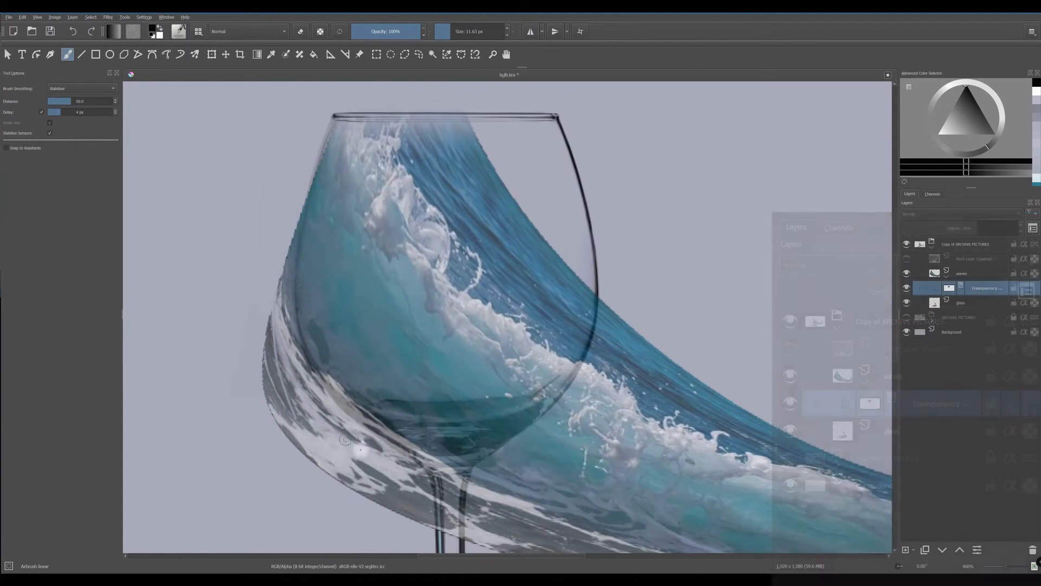
mouse_move(368, 439)
left_mouse_down()
mouse_move(281, 242)
mouse_move(298, 207)
mouse_move(330, 404)
mouse_move(426, 506)
mouse_move(427, 480)
mouse_move(321, 377)
mouse_move(292, 329)
mouse_move(293, 343)
mouse_move(294, 196)
left_mouse_up()
left_click(452, 31)
mouse_move(284, 329)
left_mouse_down()
mouse_move(272, 276)
mouse_move(283, 346)
mouse_move(268, 323)
mouse_move(225, 347)
mouse_move(340, 425)
left_mouse_up()
- Select the leftover wave area below the bowl's left side with a freehand selection, fill it with black on the mask, and deselect
left_click(418, 54)
mouse_move(421, 522)
left_mouse_down()
mouse_move(377, 444)
mouse_move(300, 366)
mouse_move(409, 537)
left_mouse_up()
key("shift+BackSpace")
key("ctrl+shift+a")
scroll(360, 434, "down", 2)
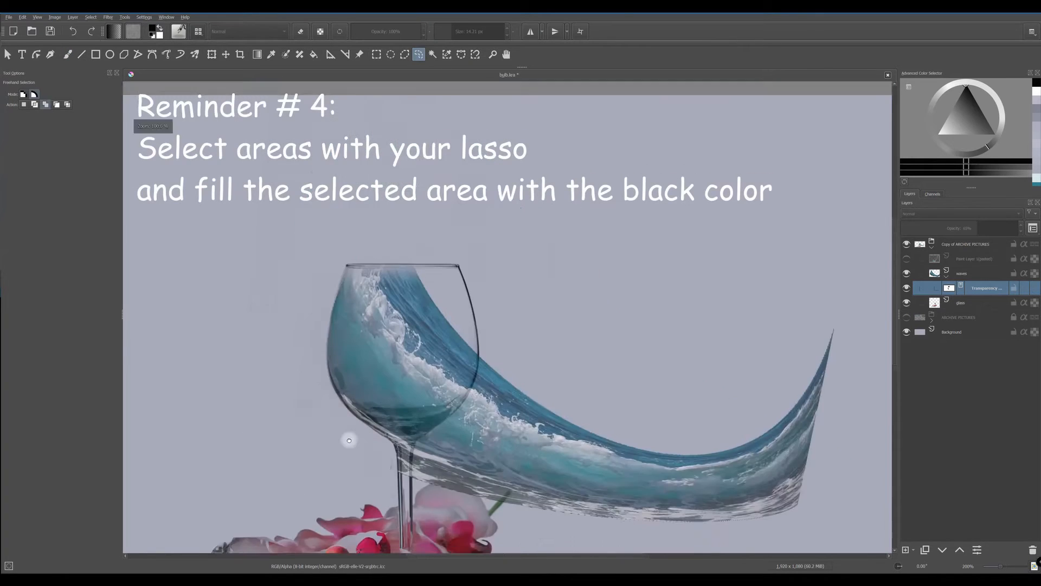
- Lasso the wave areas beyond the bowl's right edge out to the wave's far tip, fill them with black on the mask, and deselect
scroll(468, 482, "up", 2)
mouse_move(490, 239)
left_mouse_down()
mouse_move(488, 272)
mouse_move(386, 393)
mouse_move(438, 526)
mouse_move(519, 246)
mouse_move(494, 239)
left_mouse_up()
key("shift+BackSpace")
left_click_drag(587, 389, 433, 293)
scroll(434, 293, "down", 2)
mouse_move(769, 207)
left_mouse_down()
mouse_move(390, 223)
mouse_move(760, 226)
left_mouse_up()
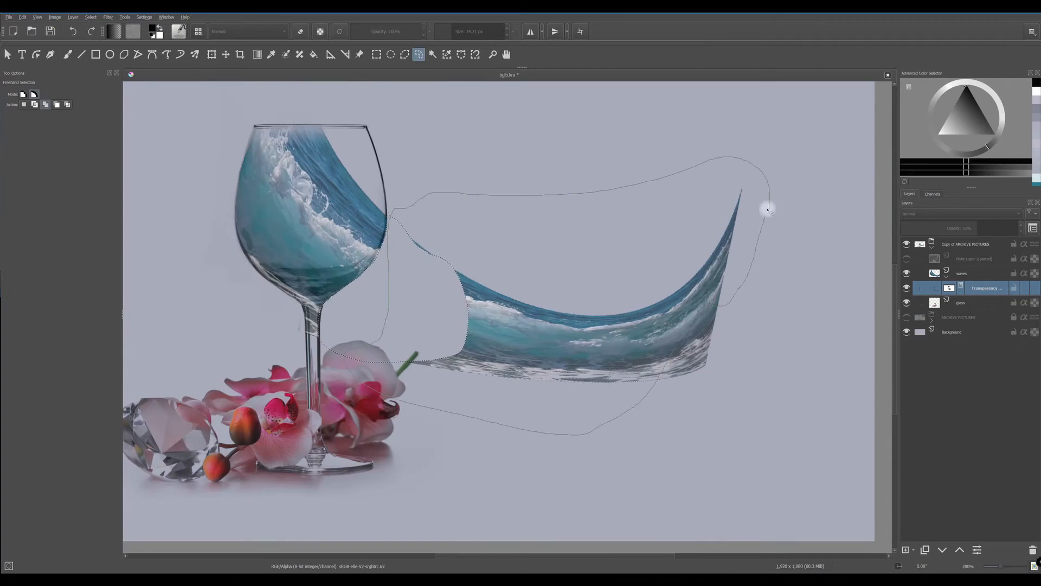
key("shift+BackSpace")
key("shift+BackSpace")
key("ctrl+shift+a")
- Switch to the brush in normal painting mode with erasing off, and make the waves layer's transparency mask active
mouse_move(358, 303)
left_mouse_down()
mouse_move(421, 347)
mouse_move(452, 428)
left_mouse_up()
scroll(401, 362, "up", 1)
left_click(954, 311)
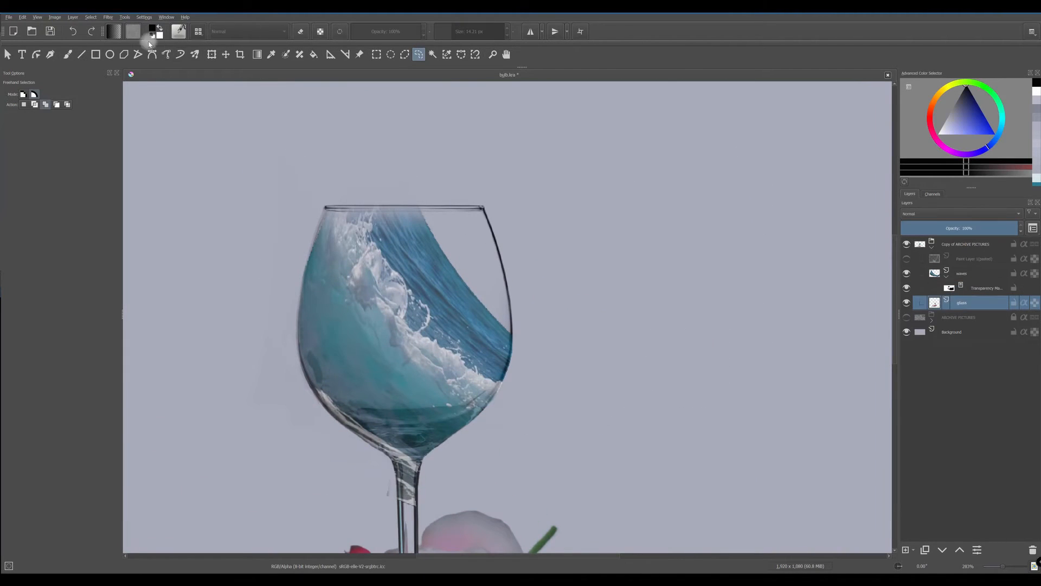
key("b")
key("e")
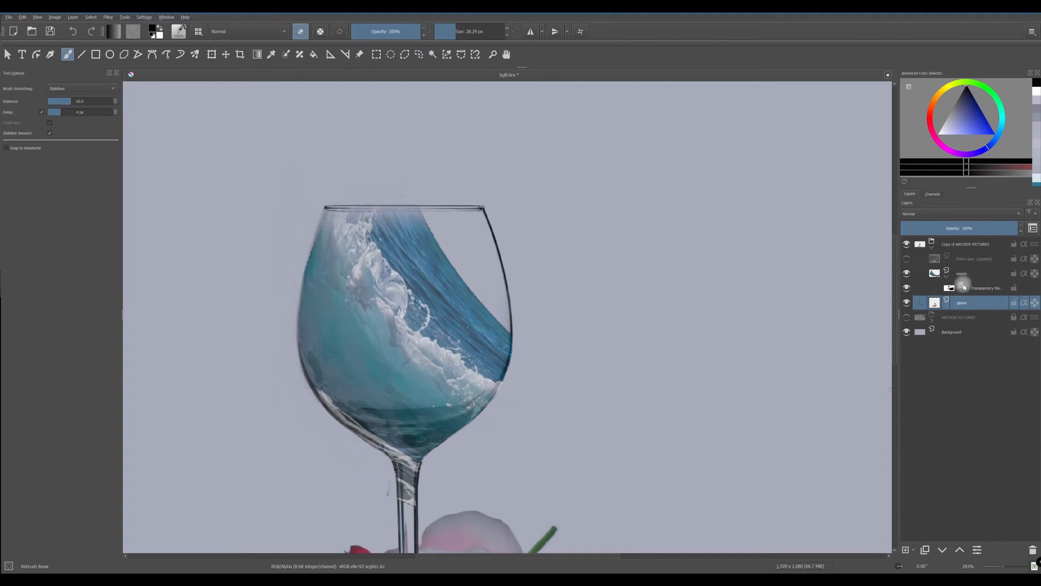
left_click(956, 287)
left_click(300, 31)
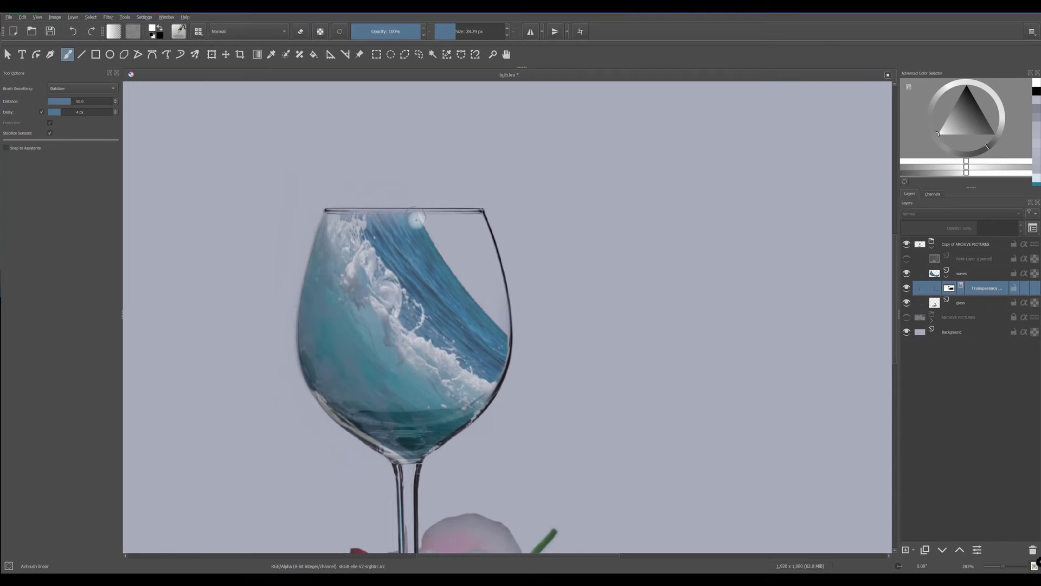
- Paint black on the waves mask with a brush of about 150 px to fade out the dark blue water in the glass's upper right
key("x")
mouse_move(418, 221)
left_mouse_down()
mouse_move(382, 216)
mouse_move(374, 228)
mouse_move(386, 266)
mouse_move(467, 347)
mouse_move(504, 348)
left_mouse_up()
left_click(471, 31)
mouse_move(400, 179)
left_mouse_down()
mouse_move(400, 225)
mouse_move(454, 344)
left_mouse_up()
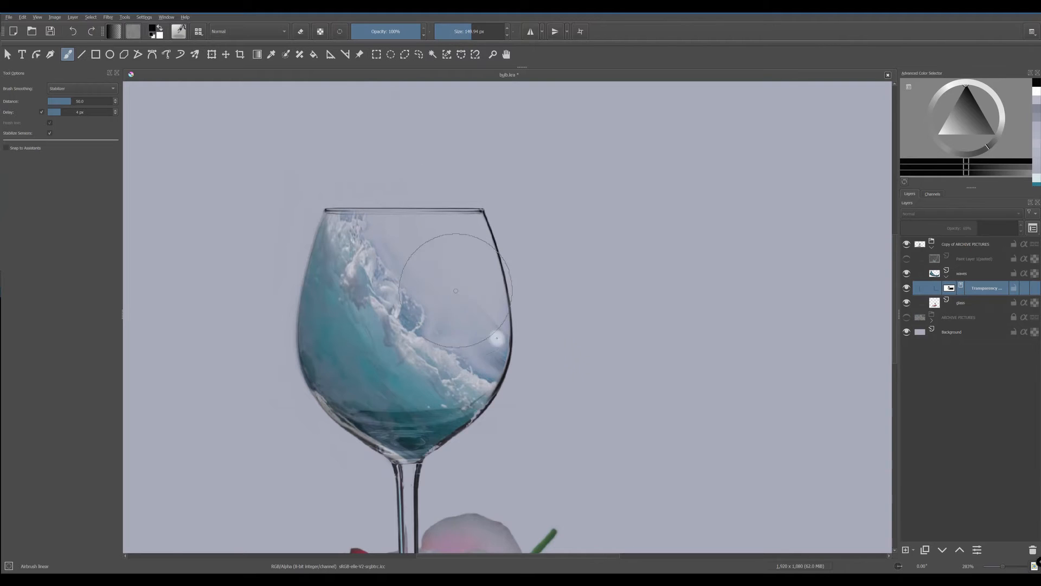
key("ctrl+z")
left_click_drag(423, 256, 510, 336)
mouse_move(409, 274)
left_mouse_down()
mouse_move(397, 278)
mouse_move(511, 295)
mouse_move(376, 190)
mouse_move(588, 242)
left_mouse_up()
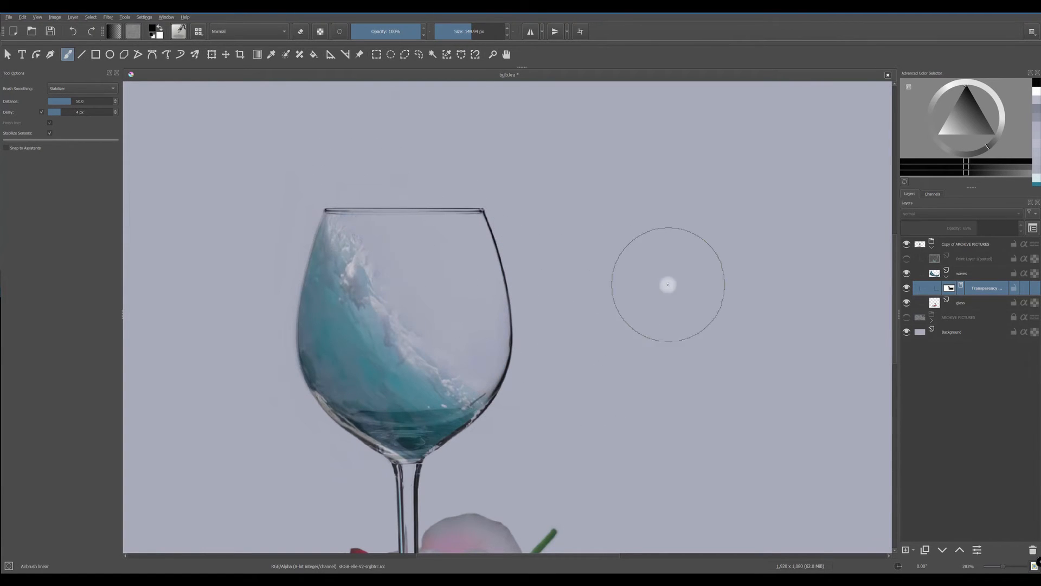
- Paint white on the waves mask with a 43.46 px brush to bring back the foam along the wave's crest
left_click(161, 29)
left_click(459, 31)
mouse_move(337, 234)
left_mouse_down()
mouse_move(365, 268)
mouse_move(394, 349)
mouse_move(417, 369)
mouse_move(479, 389)
left_mouse_up()
mouse_move(402, 317)
left_mouse_down()
mouse_move(414, 347)
mouse_move(424, 324)
mouse_move(407, 321)
mouse_move(423, 310)
left_mouse_up()
key("x")
key("x")
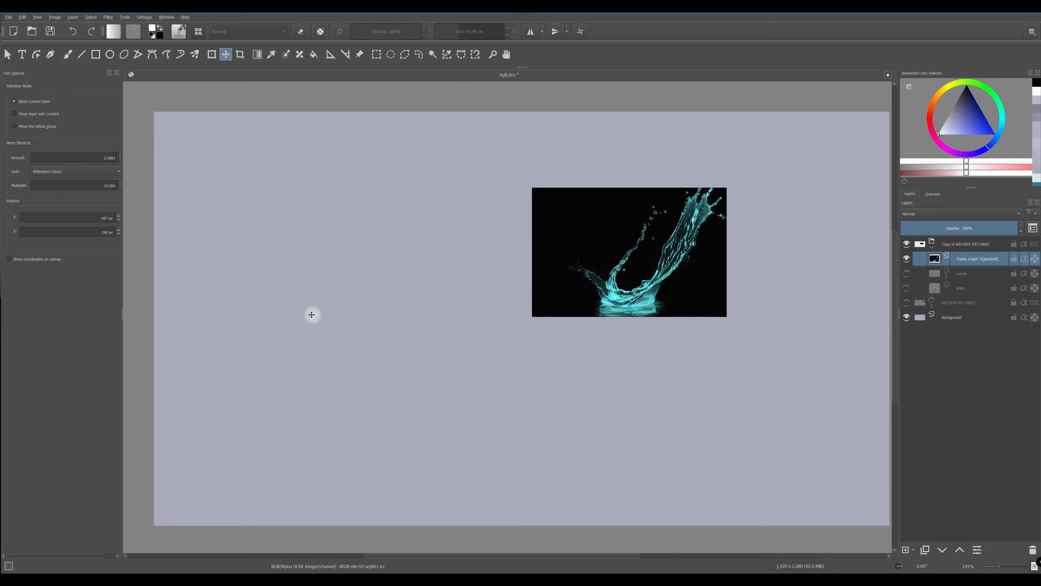
- Remove the splash layer's black background by inverting it, applying Color to Alpha on white with threshold 100, and inverting it back
key("ctrl+i")
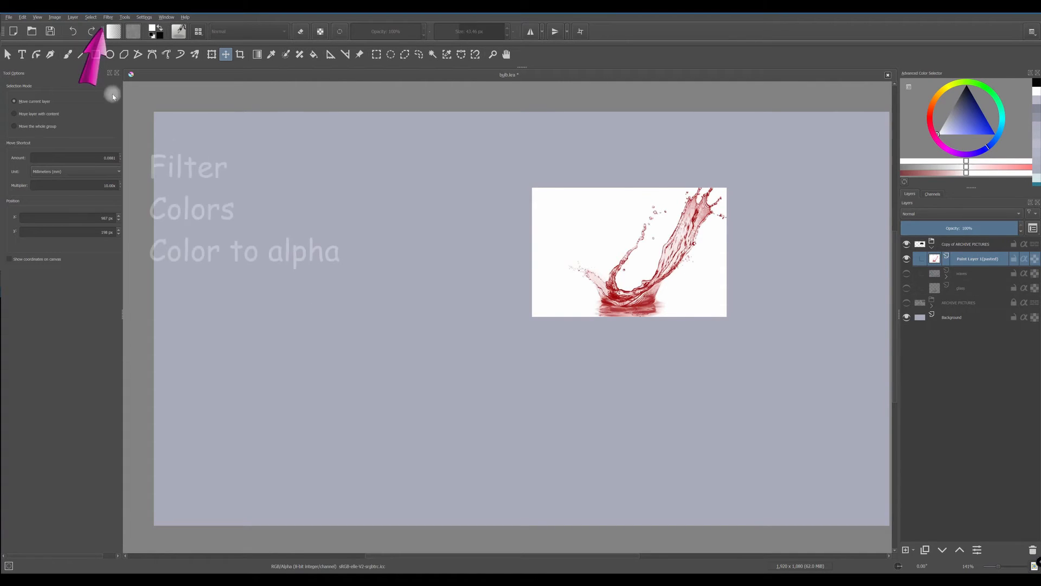
left_click(106, 18)
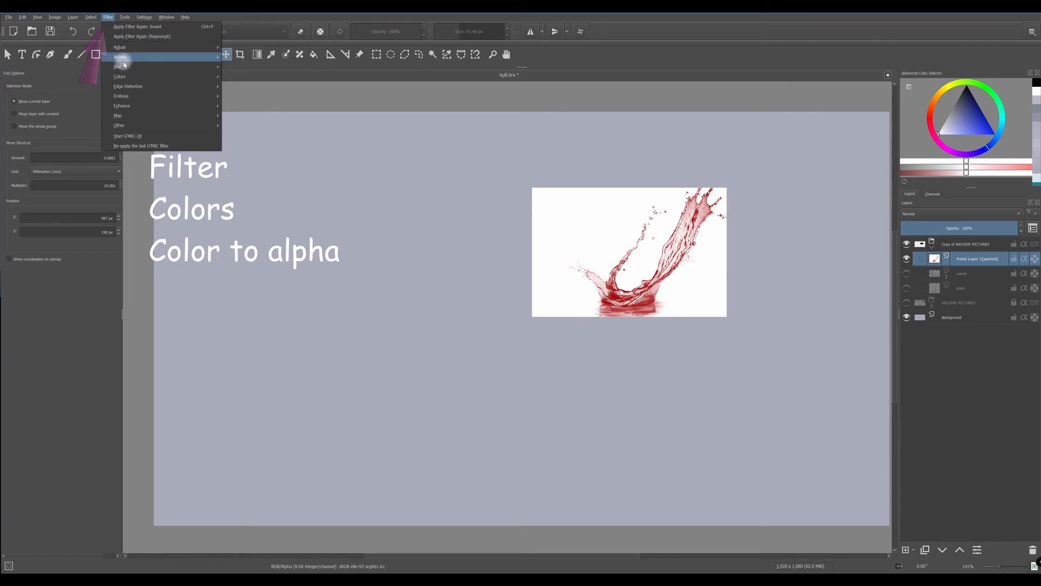
mouse_move(123, 76)
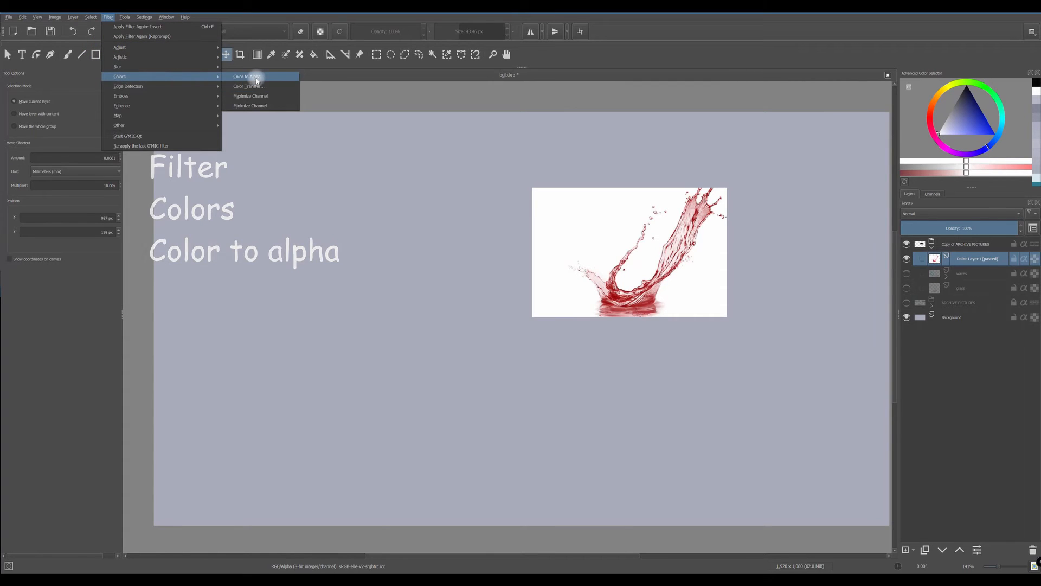
left_click(249, 76)
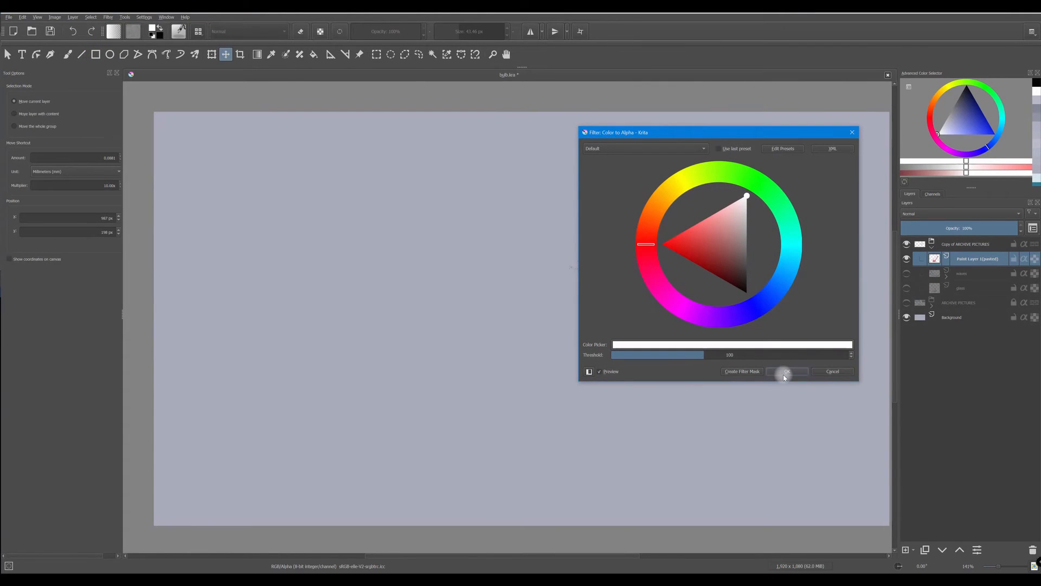
left_click(784, 373)
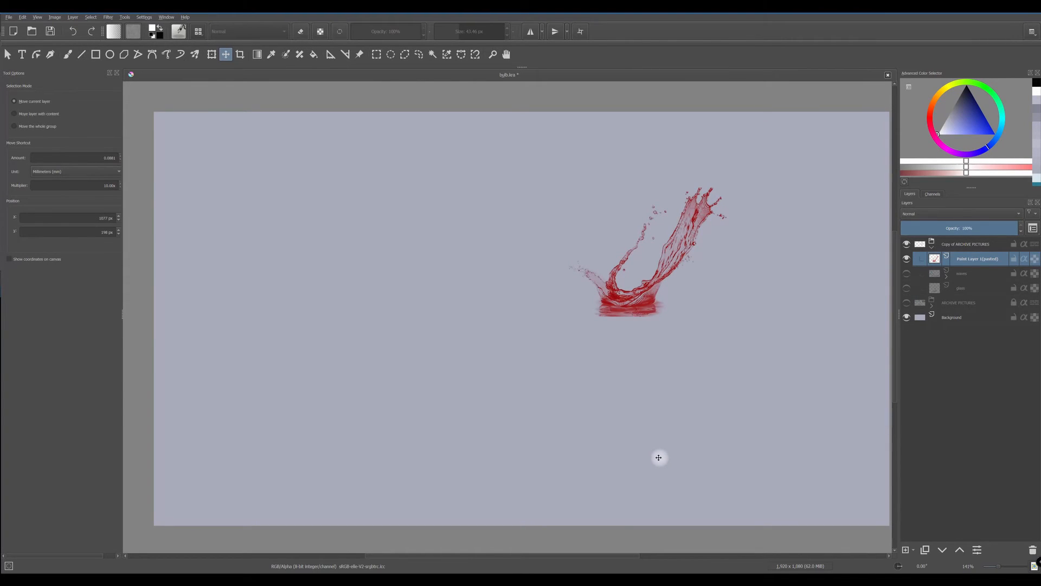
key("ctrl+i")
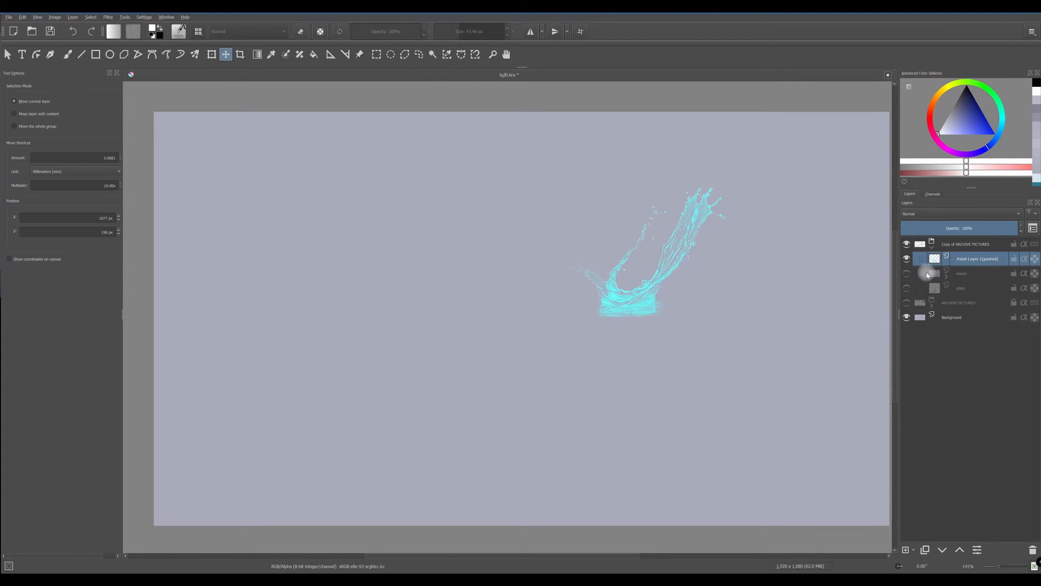
- Show and select the waves layer, and sample a teal color from the wave with the brush
left_click(906, 273)
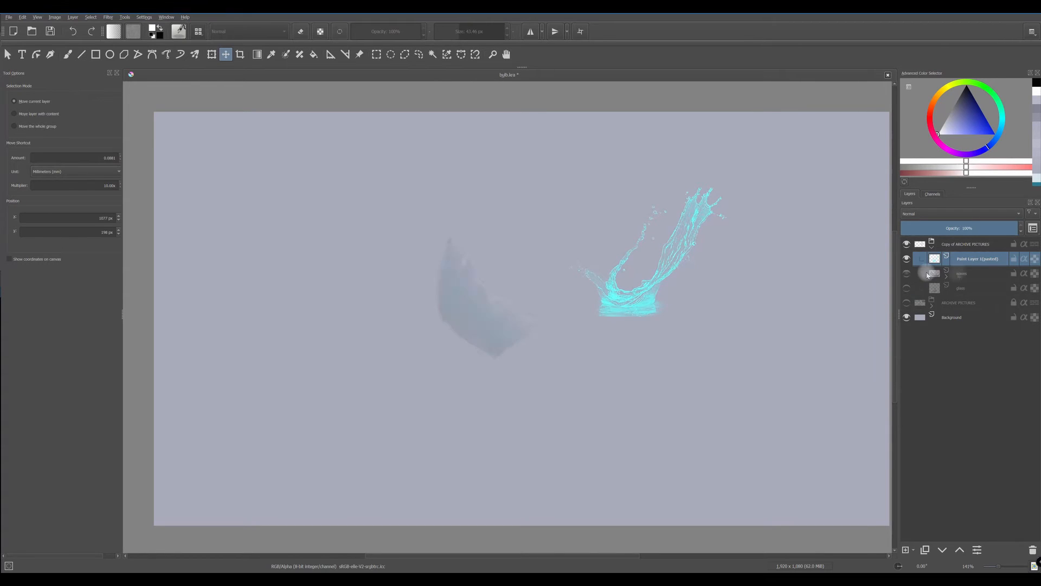
left_click(959, 276)
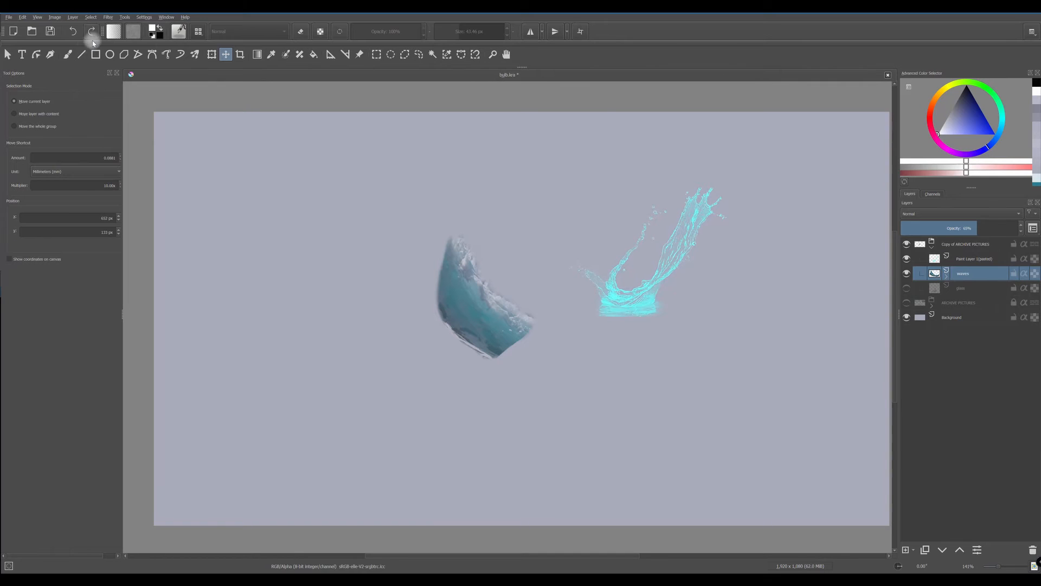
left_click(67, 54)
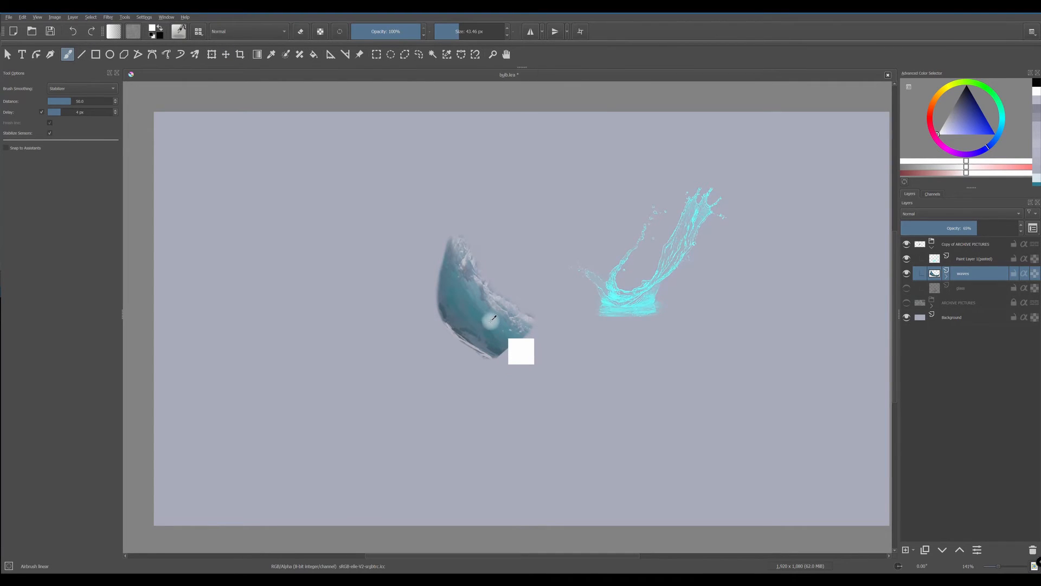
left_click(493, 318, "ctrl")
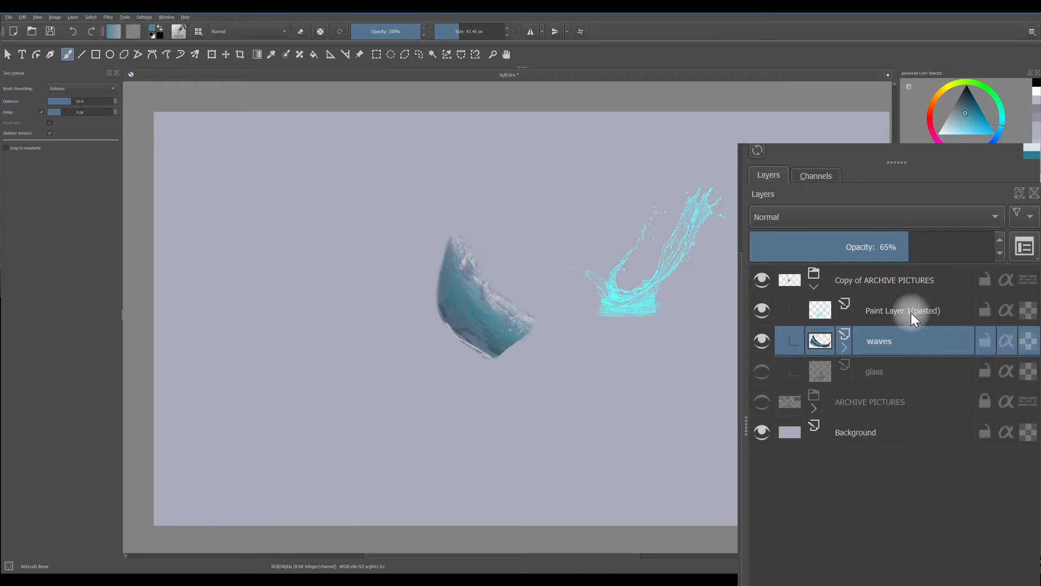
- Lock the splash layer's alpha and paint the whole splash with the sampled teal, using a brush of about 108 px
left_click(913, 318)
left_click(762, 310)
left_click(762, 310)
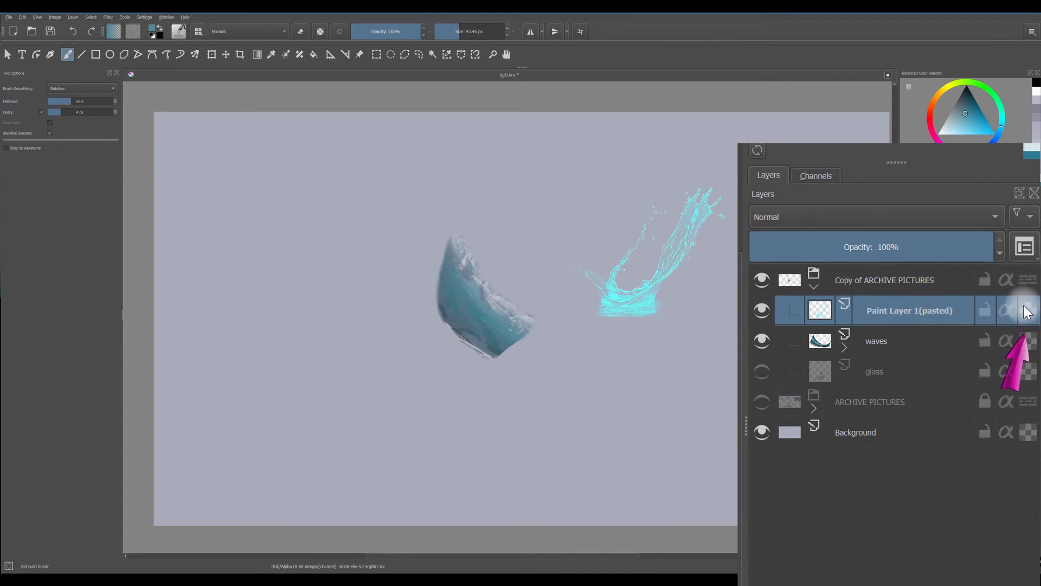
left_click(1028, 310)
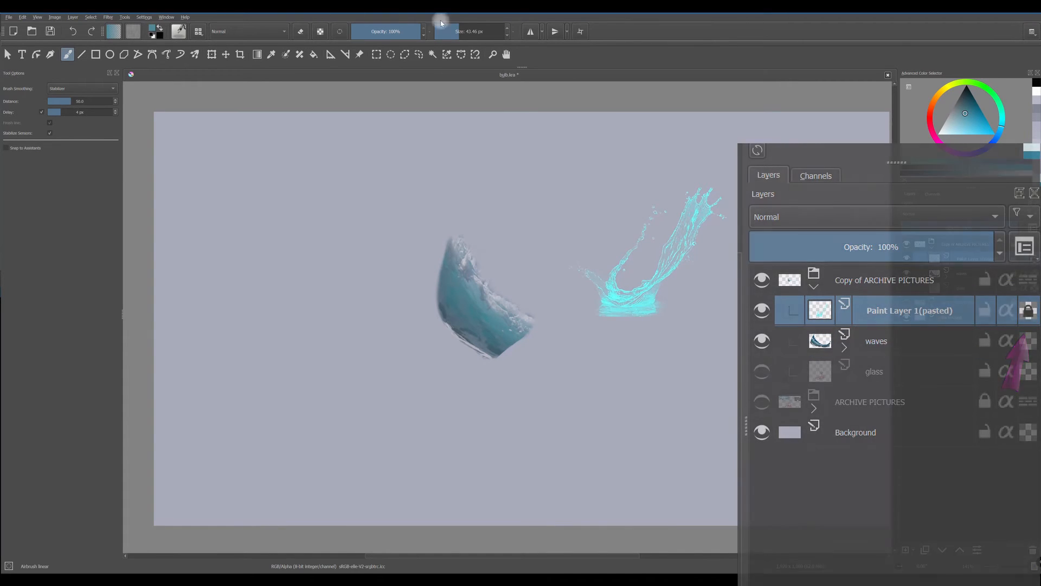
left_click(467, 31)
left_click_drag(707, 188, 630, 331)
mouse_move(702, 209)
left_mouse_down()
mouse_move(662, 296)
mouse_move(624, 308)
mouse_move(639, 207)
mouse_move(601, 325)
mouse_move(616, 235)
mouse_move(596, 308)
mouse_move(616, 258)
mouse_move(630, 308)
mouse_move(633, 235)
mouse_move(725, 171)
mouse_move(744, 193)
mouse_move(595, 302)
mouse_move(568, 300)
mouse_move(586, 289)
mouse_move(612, 318)
mouse_move(710, 182)
mouse_move(738, 185)
mouse_move(704, 219)
mouse_move(617, 215)
left_mouse_up()
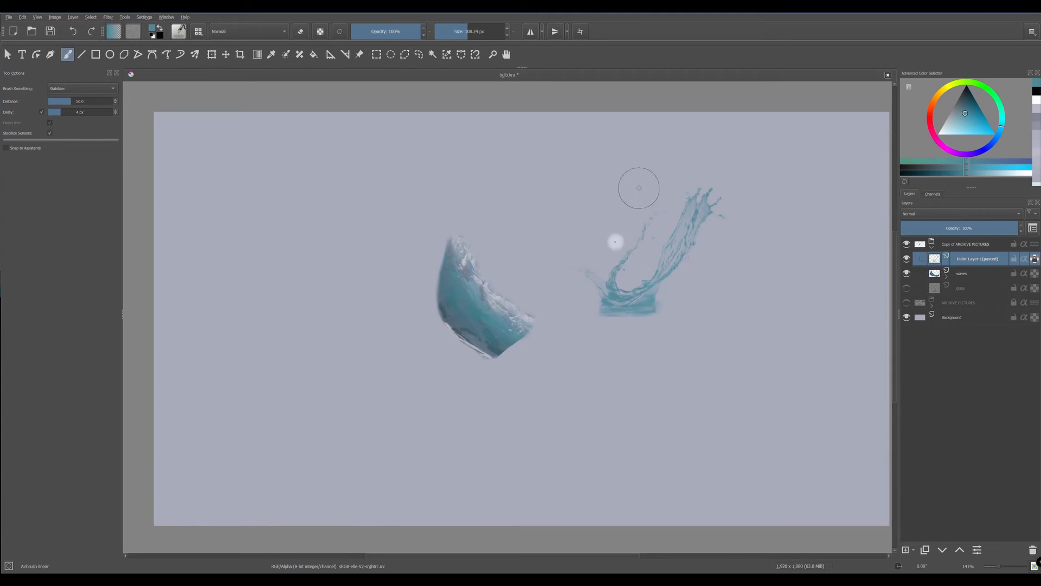
left_click_drag(743, 193, 731, 305)
- Move the splash onto the wave and mesh-warp it so its base blends into the foam and curves along the crest
left_click(226, 54)
left_click_drag(624, 302, 477, 319)
key("ctrl+t")
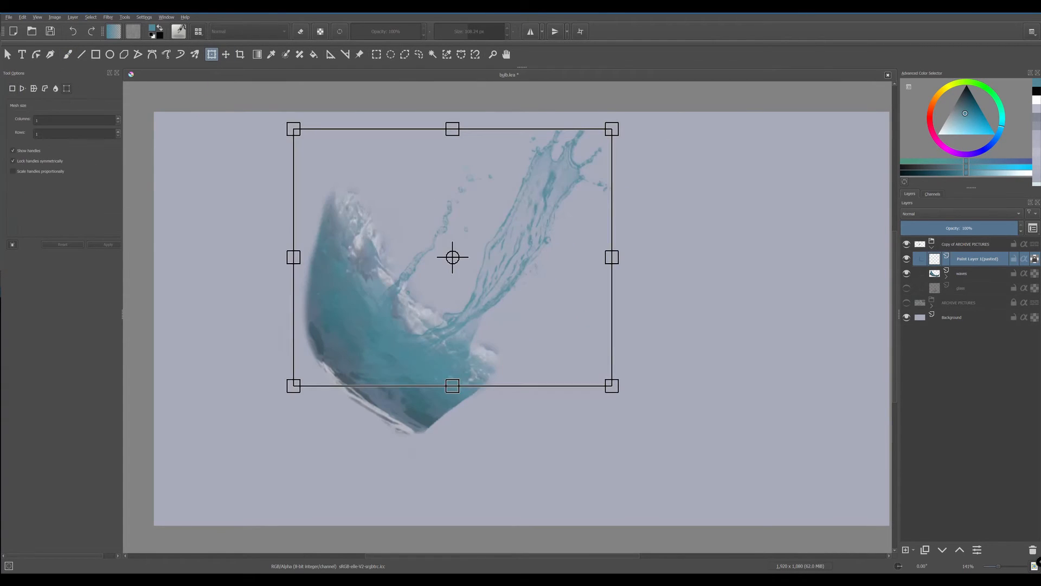
left_click_drag(325, 386, 297, 328)
left_click_drag(293, 154, 361, 263)
left_click_drag(297, 328, 317, 334)
left_click_drag(610, 362, 499, 269)
left_click_drag(610, 155, 589, 191)
left_click_drag(612, 129, 627, 172)
left_click_drag(471, 143, 450, 165)
left_click_drag(420, 365, 493, 418)
left_click_drag(499, 267, 606, 350)
left_click_drag(360, 258, 453, 251)
left_click_drag(288, 379, 263, 333)
left_click_drag(572, 296, 560, 323)
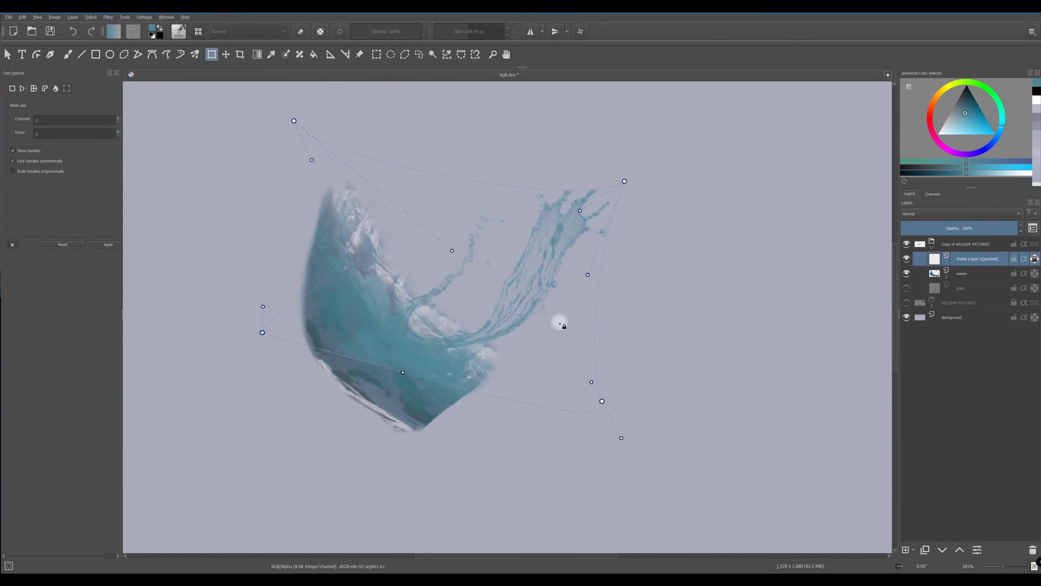
key("Return")
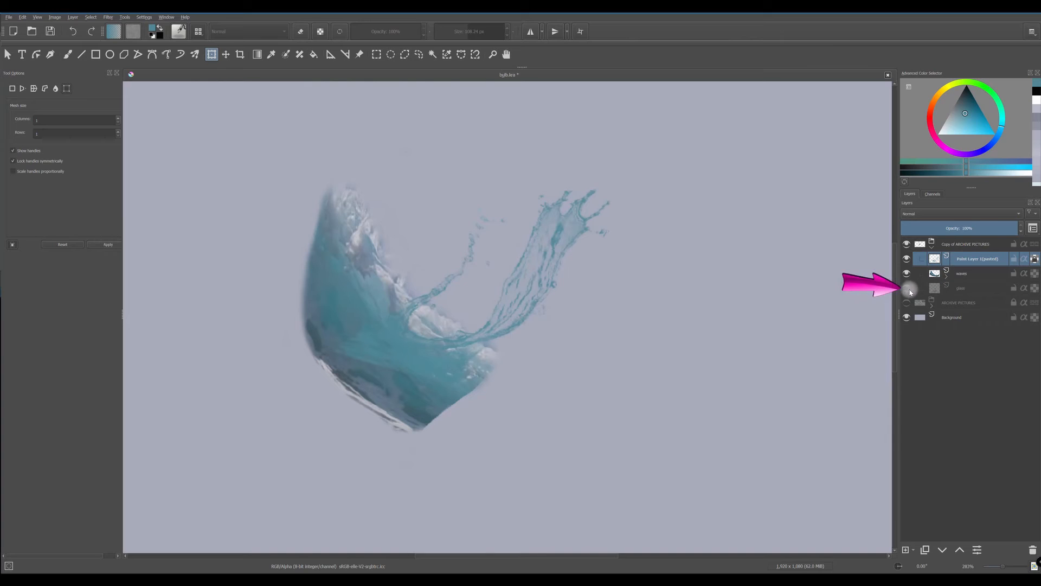
- Show the glass layer, then scale the splash to 62% and fit it inside the glass bowl
left_click(909, 290)
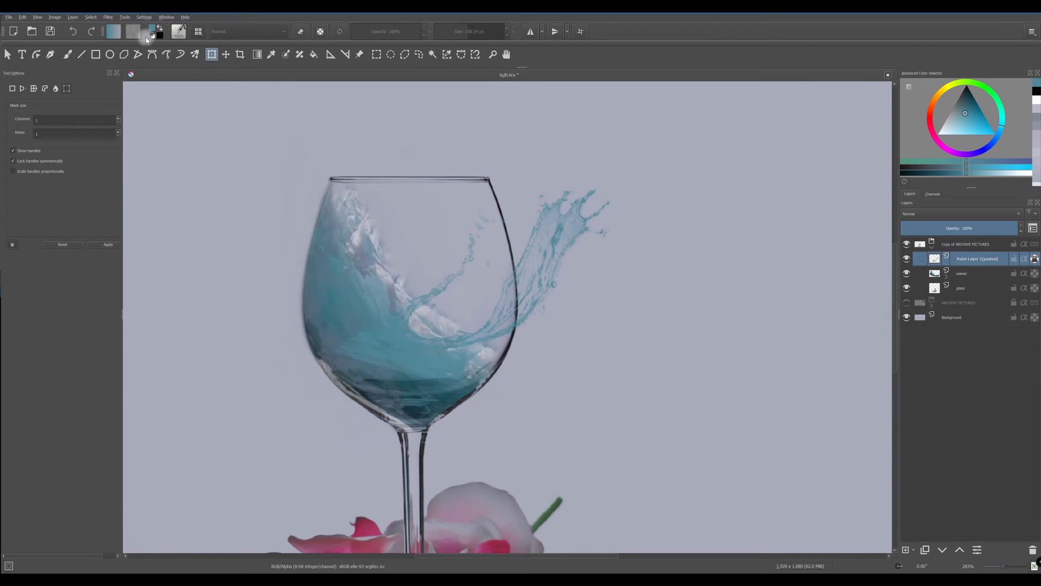
left_click(352, 319)
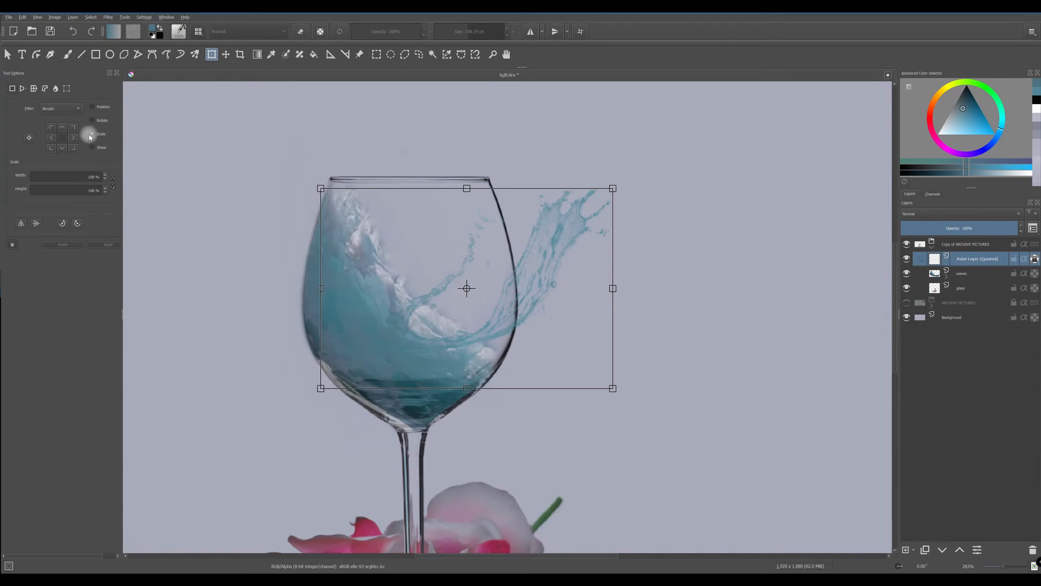
left_click_drag(115, 183, 102, 181)
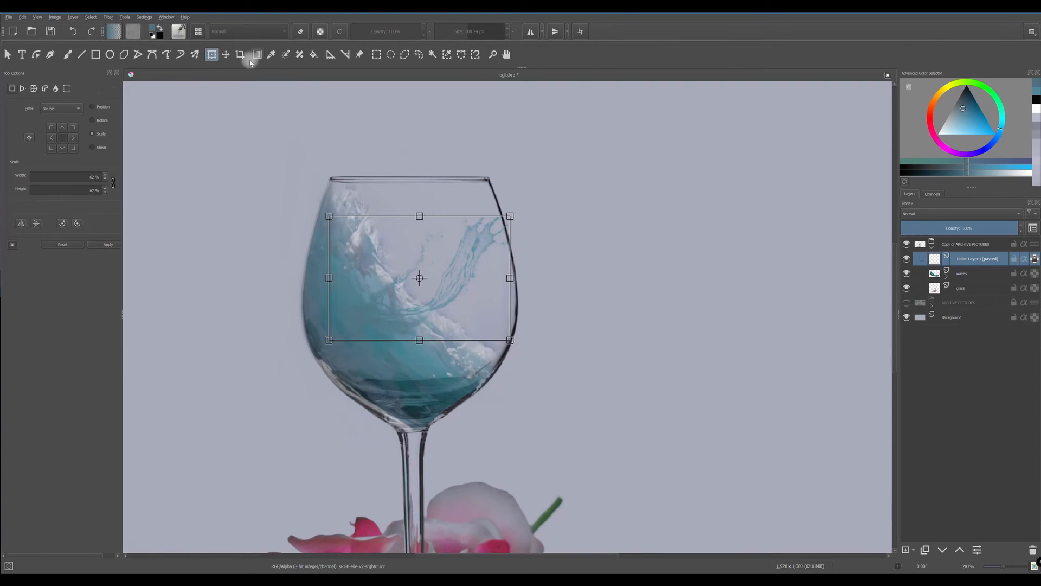
left_click_drag(317, 234, 308, 193)
left_click_drag(379, 267, 364, 257)
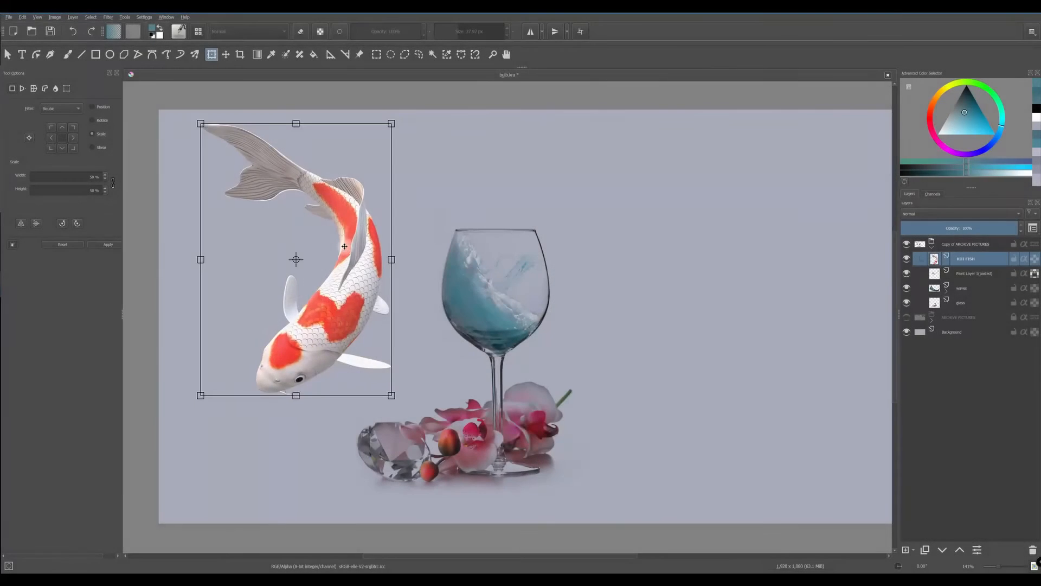
- Scale the koi fish to 10% and move it into the upper part of the wine glass
left_click(105, 180)
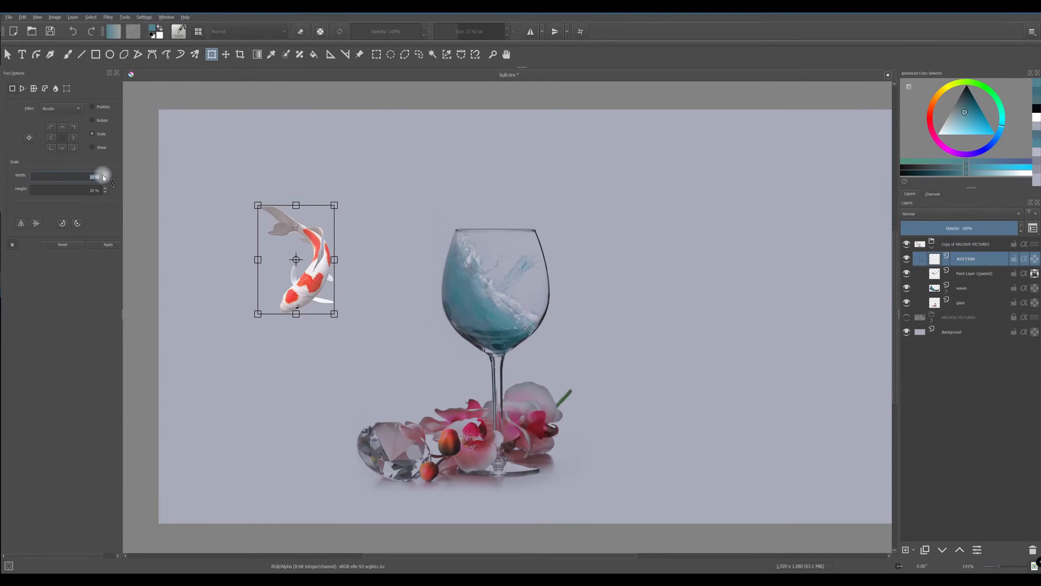
type("10t")
left_click_drag(307, 262, 525, 267)
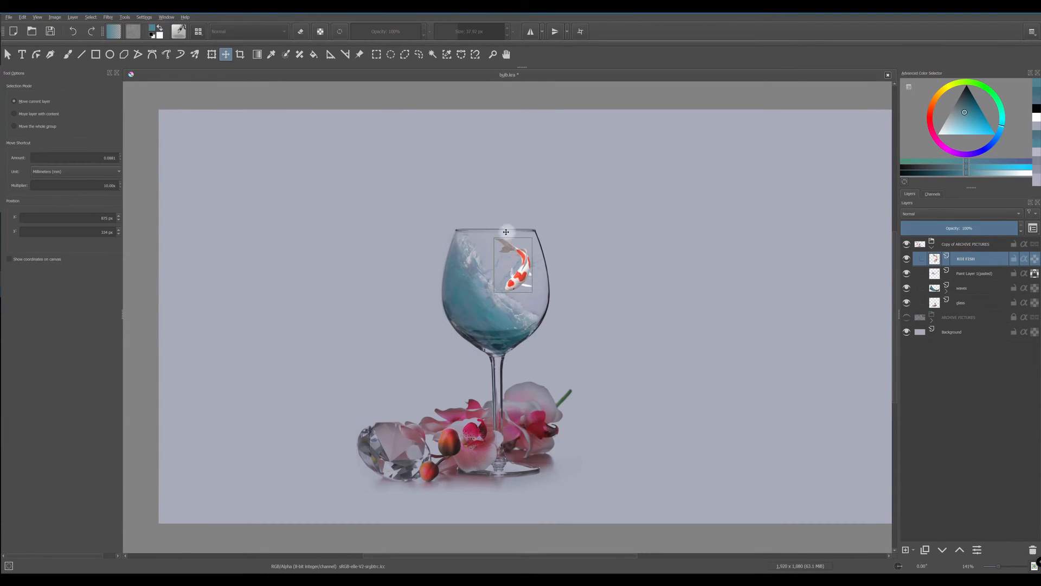
- Rotate and flip the koi fish so it arches over the glass rim with its head pointing down into the bowl
left_click(212, 54)
left_click_drag(452, 258, 512, 237)
left_click(35, 223)
left_click_drag(568, 216, 566, 206)
mouse_move(513, 222)
left_mouse_down()
mouse_move(501, 219)
mouse_move(524, 227)
left_mouse_up()
key("Return")
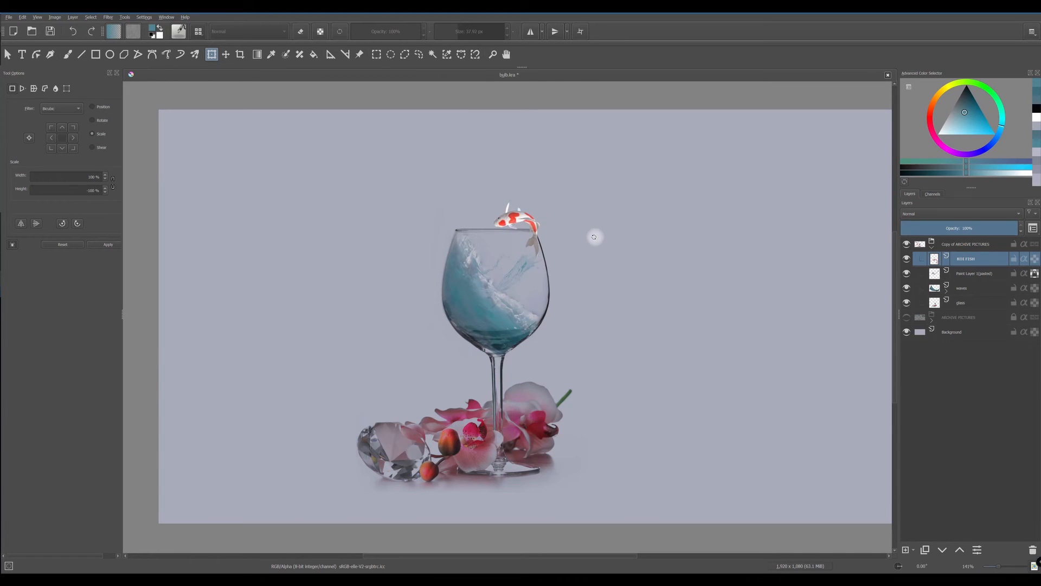
scroll(571, 296, "up", 1)
left_click(36, 223)
left_click_drag(515, 188, 502, 205)
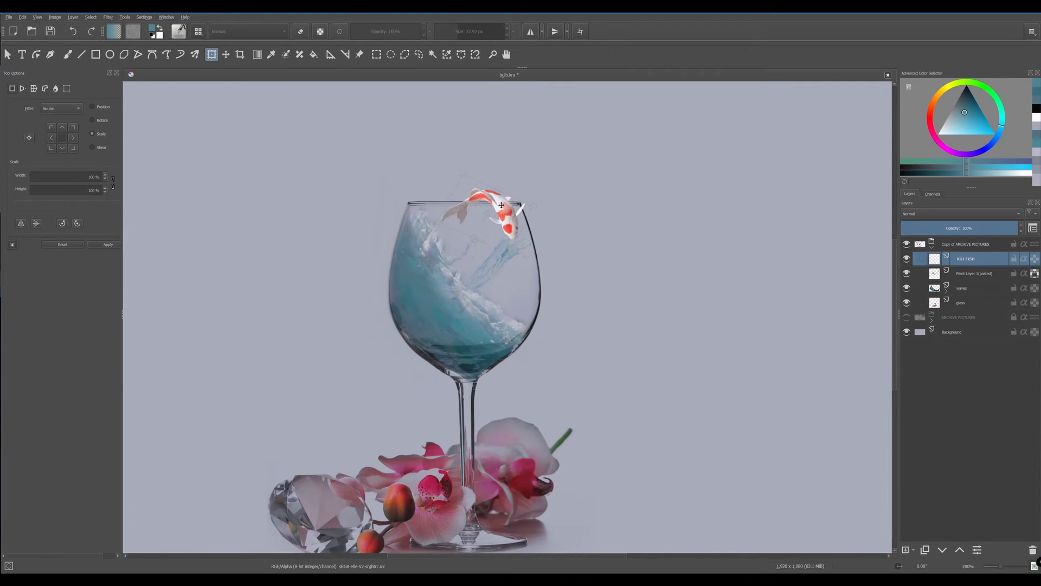
- Add a transparency mask to the koi fish and draw a thin black line on it along the rim to reveal the glass edge
scroll(507, 217, "up", 3)
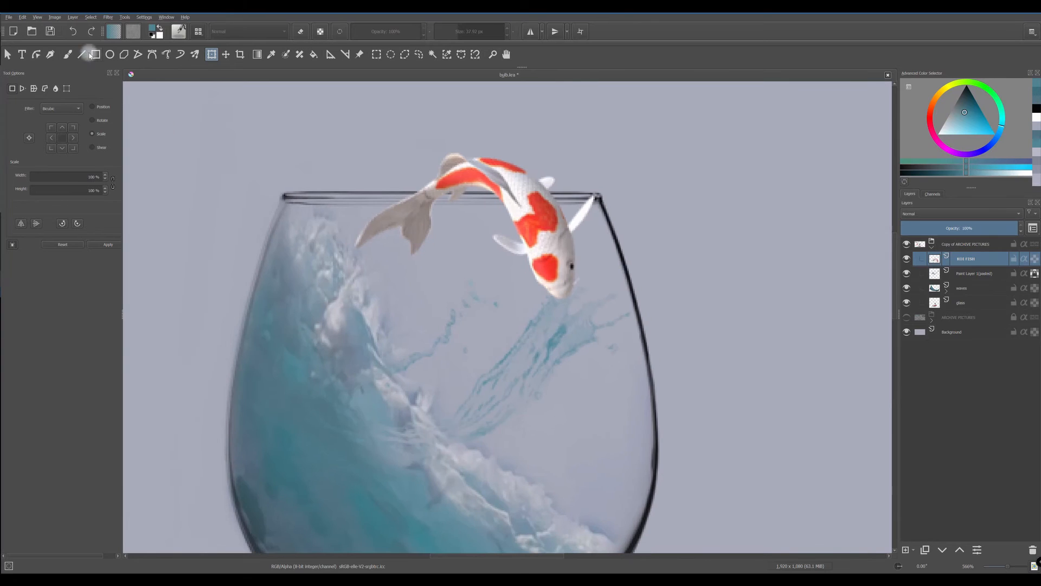
right_click(971, 259)
mouse_move(884, 409)
left_click(814, 440)
left_click(81, 54)
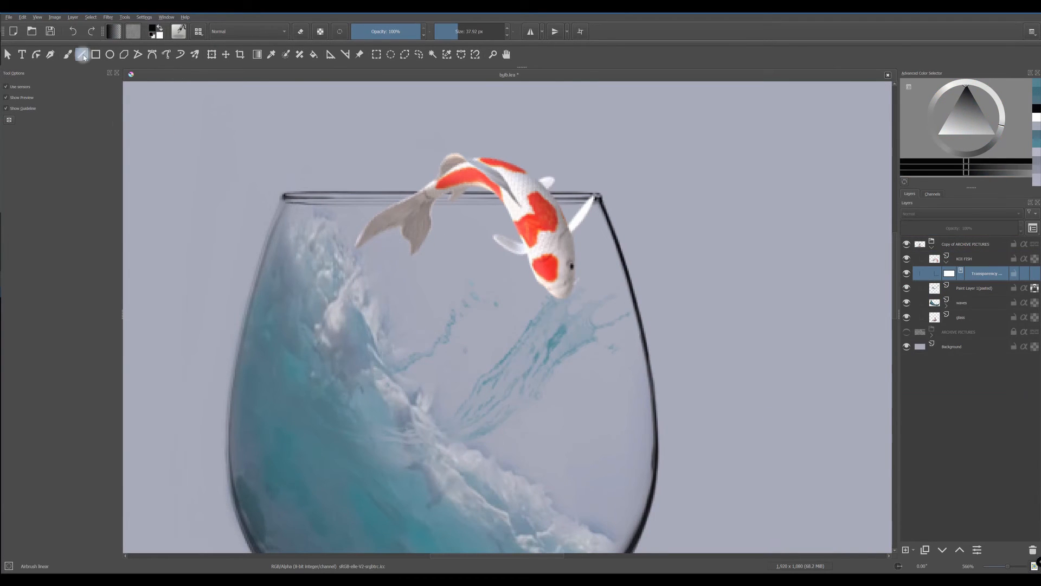
left_click_drag(283, 193, 373, 186)
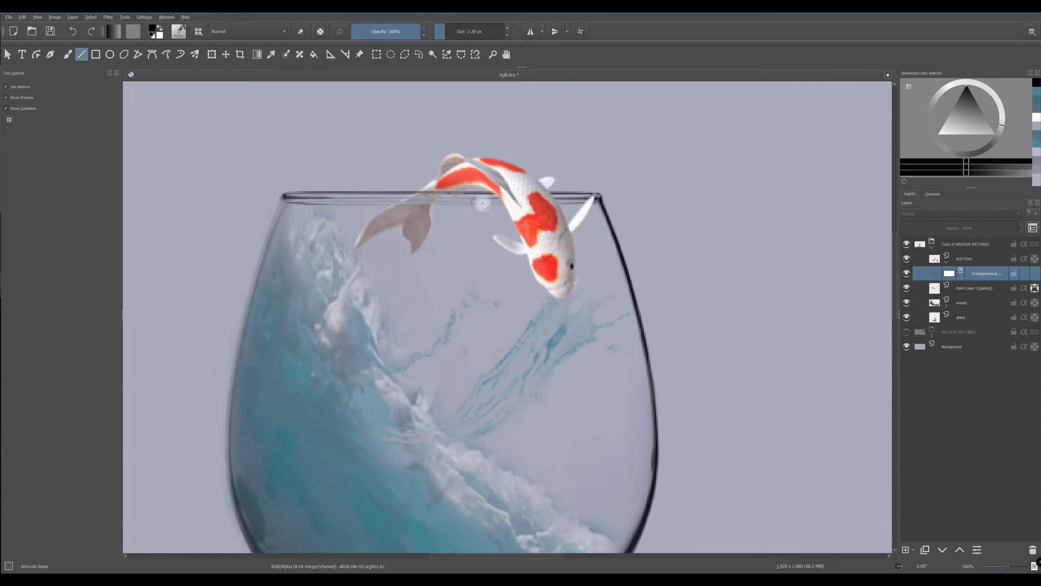
- Move, rotate and shrink the splash so it rises from the wave's crest toward the koi fish's tail
scroll(473, 202, "down", 4)
scroll(633, 268, "up", 2)
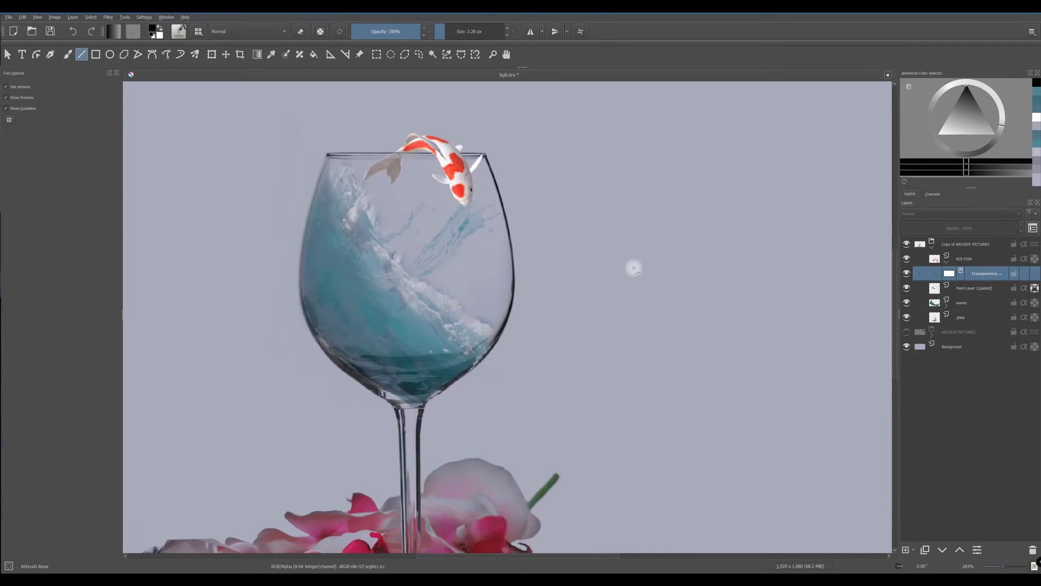
left_click(966, 289)
key("t")
left_click_drag(438, 245, 388, 236)
key("ctrl+t")
left_click_drag(244, 250, 295, 325)
left_click_drag(371, 250, 402, 293)
left_click_drag(502, 255, 502, 228)
left_click_drag(389, 392, 390, 340)
key("Return")
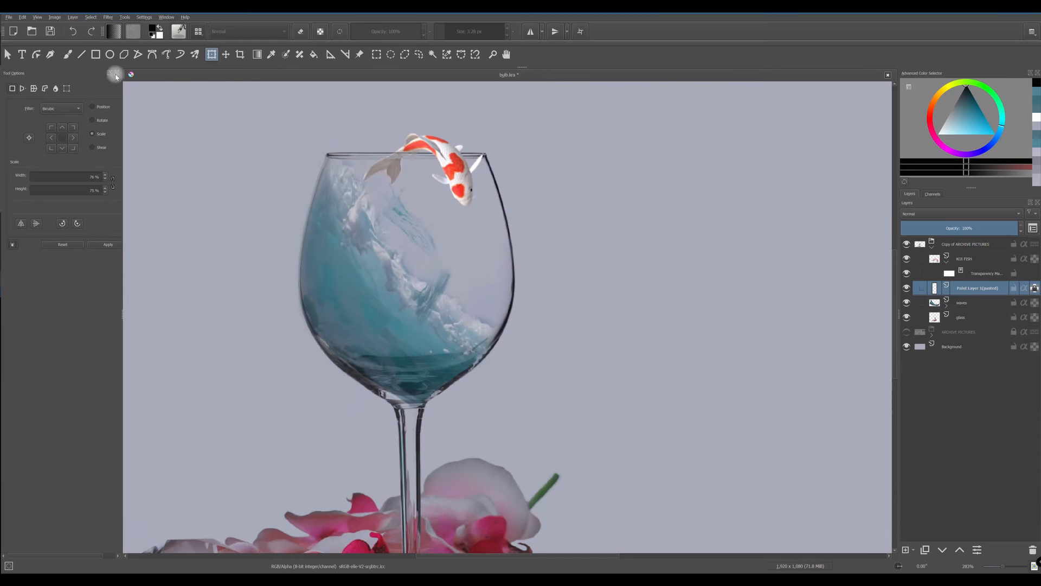
- Repaint the lower part of the splash with colors sampled from the wave, using a 46.42 px brush
key("b")
left_click(425, 296, "ctrl")
left_click_drag(445, 34, 459, 35)
left_click(421, 33)
mouse_move(447, 315)
left_mouse_down()
mouse_move(456, 313)
mouse_move(416, 297)
left_mouse_up()
left_click(424, 297, "ctrl")
left_click(421, 347, "ctrl")
left_click_drag(421, 347, 426, 353)
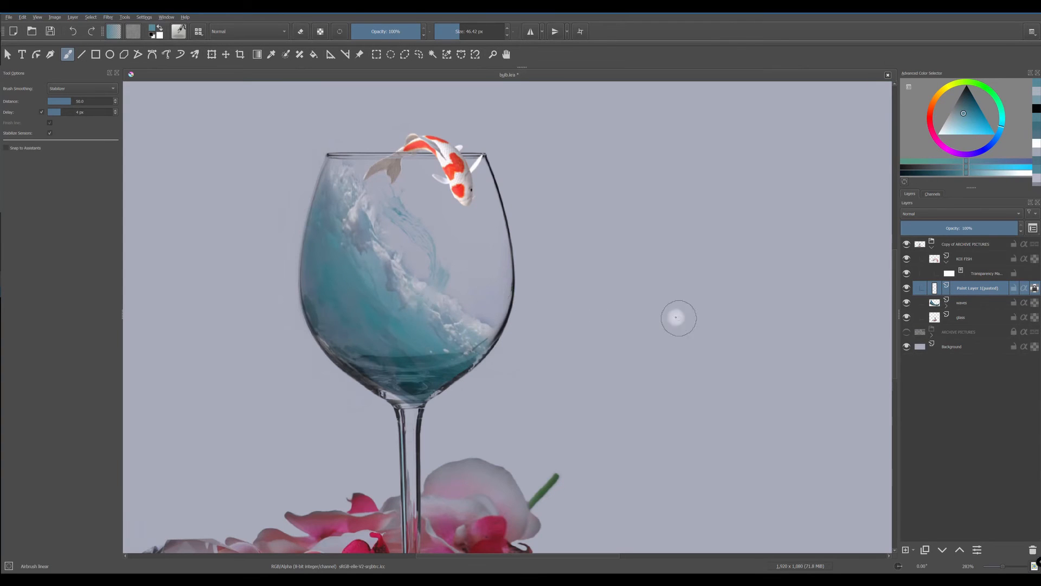
- Duplicate the Copy of ARCHIVE PICTURES group and merge the duplicate into a single layer
scroll(635, 327, "down", 1)
scroll(636, 327, "down", 2)
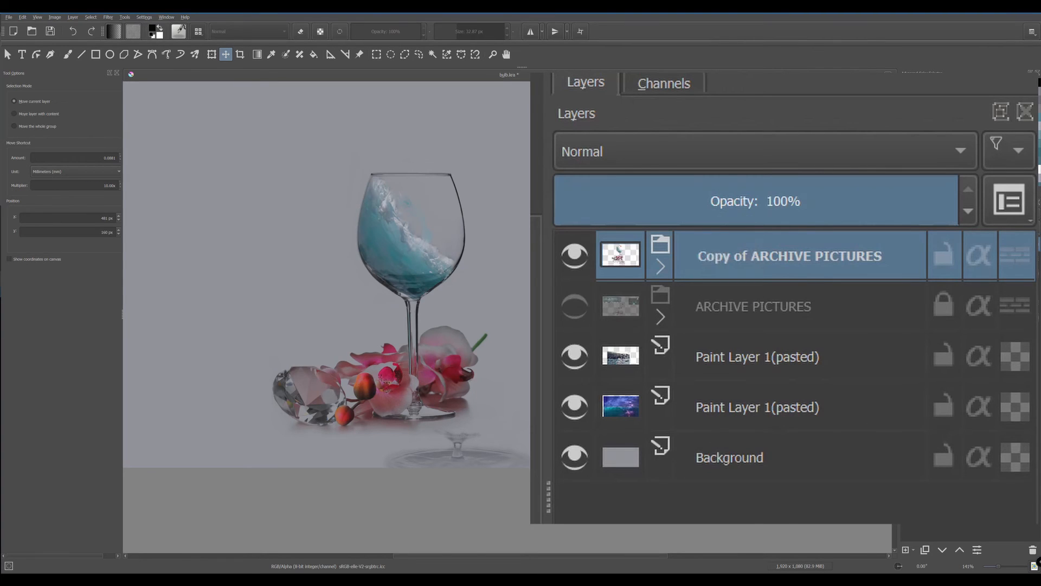
key("ctrl+j")
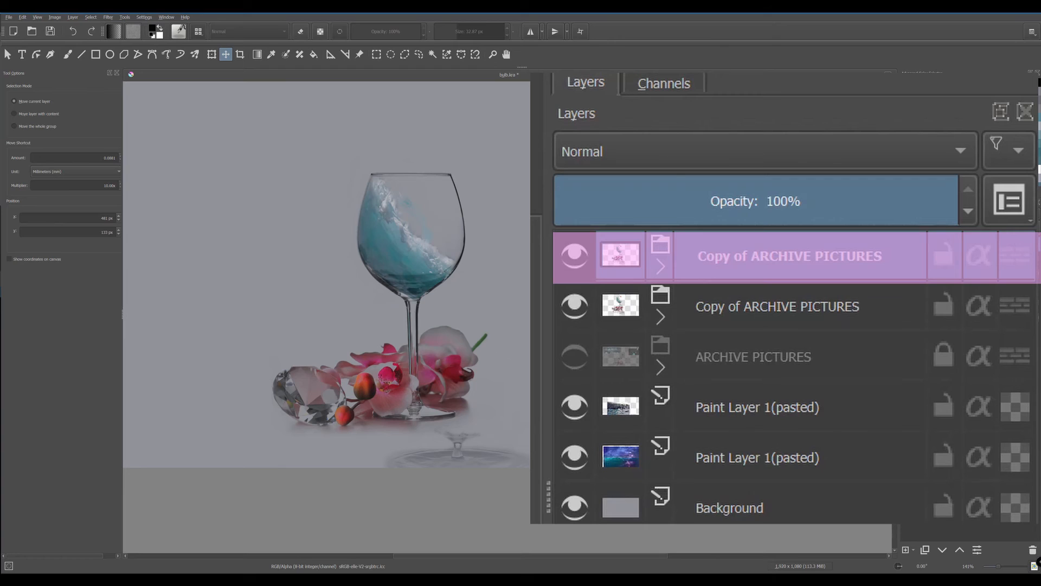
key("ctrl+e")
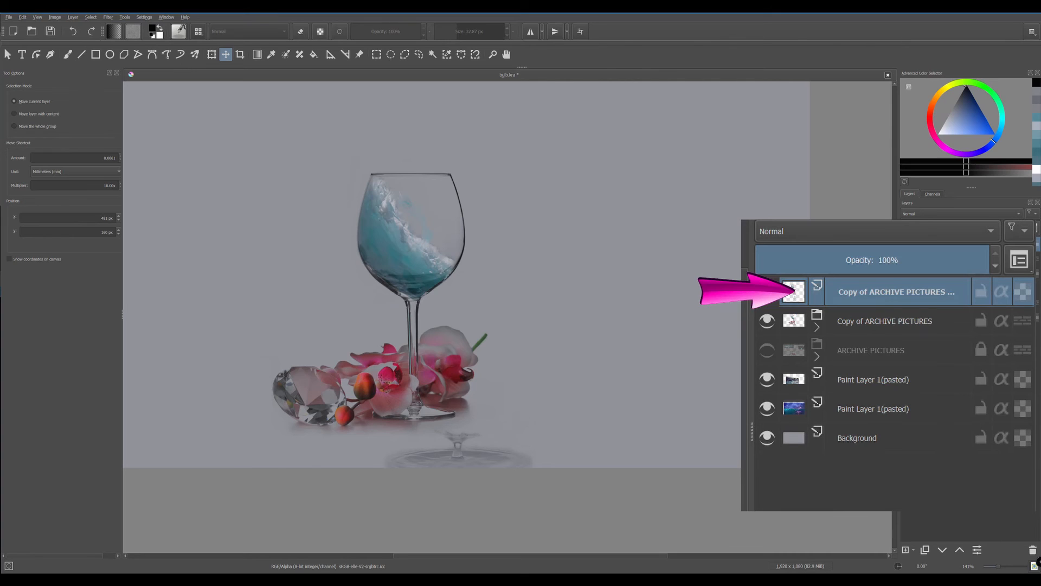
- Flip the merged copy vertically, show the original group, and move the copy down beneath the glass as a reflection
key("ctrl+t")
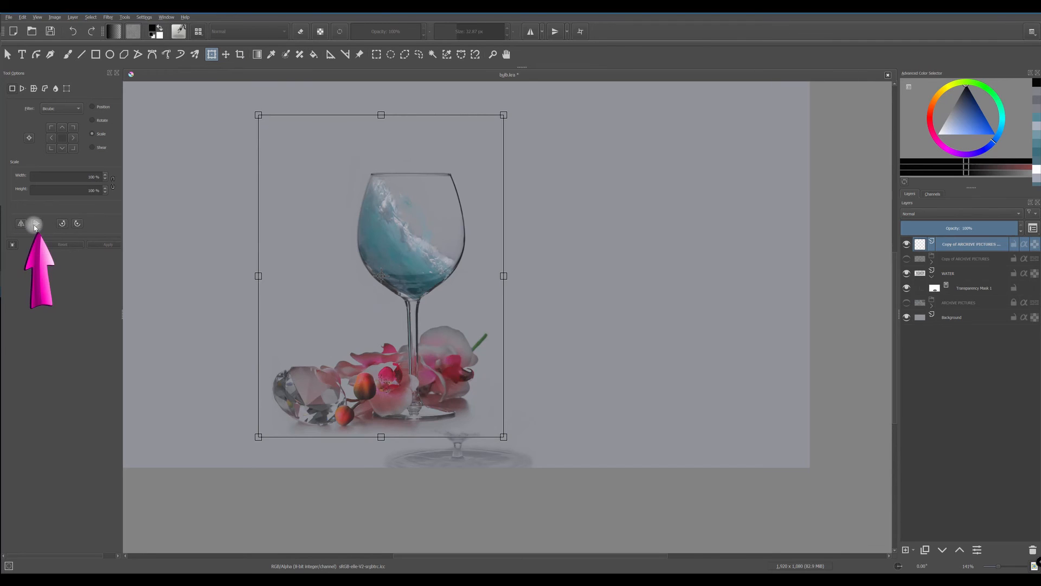
left_click(36, 224)
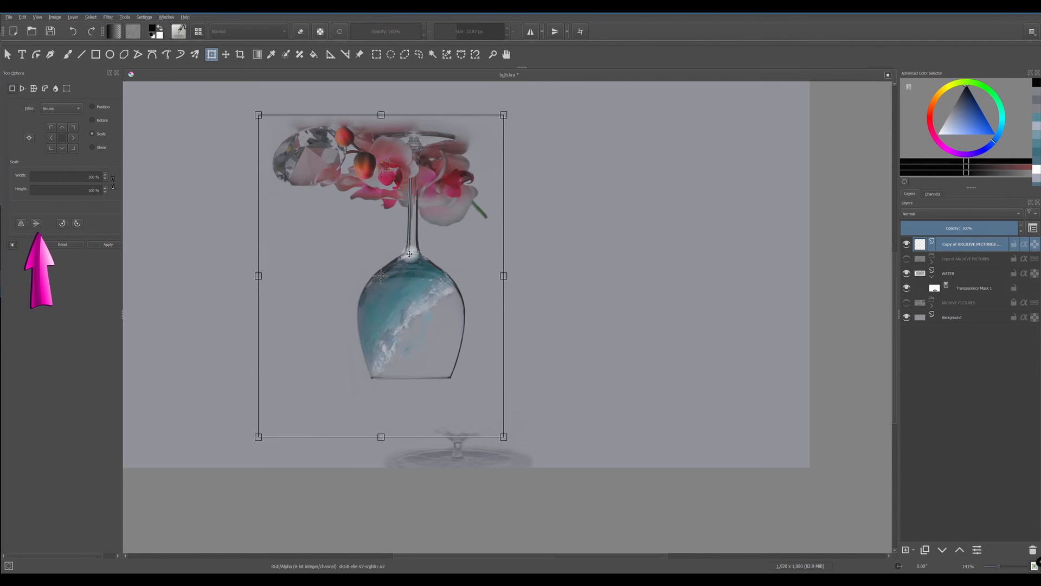
left_click(907, 259)
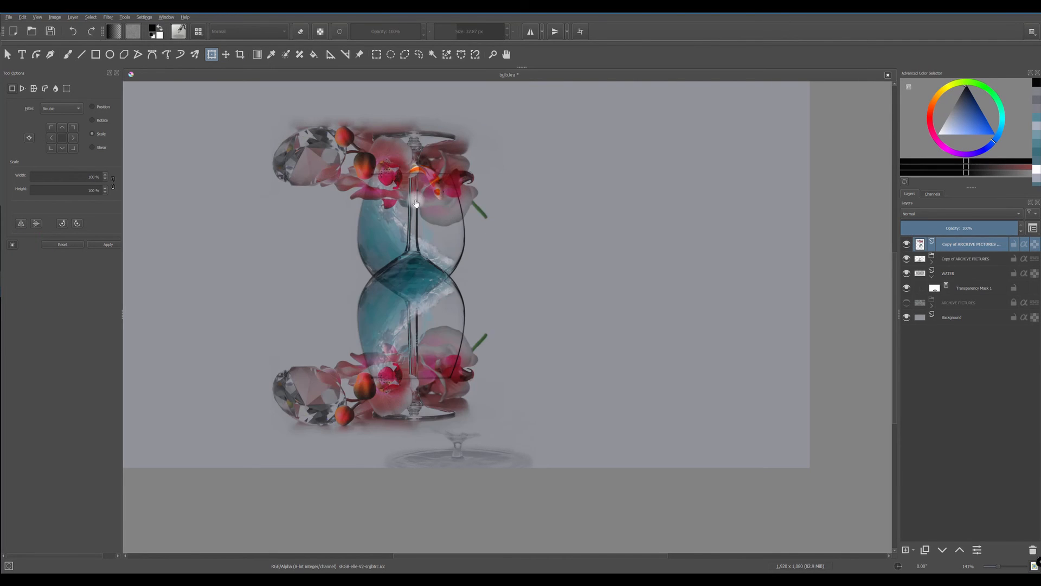
left_click(225, 54)
left_click_drag(407, 225, 421, 484)
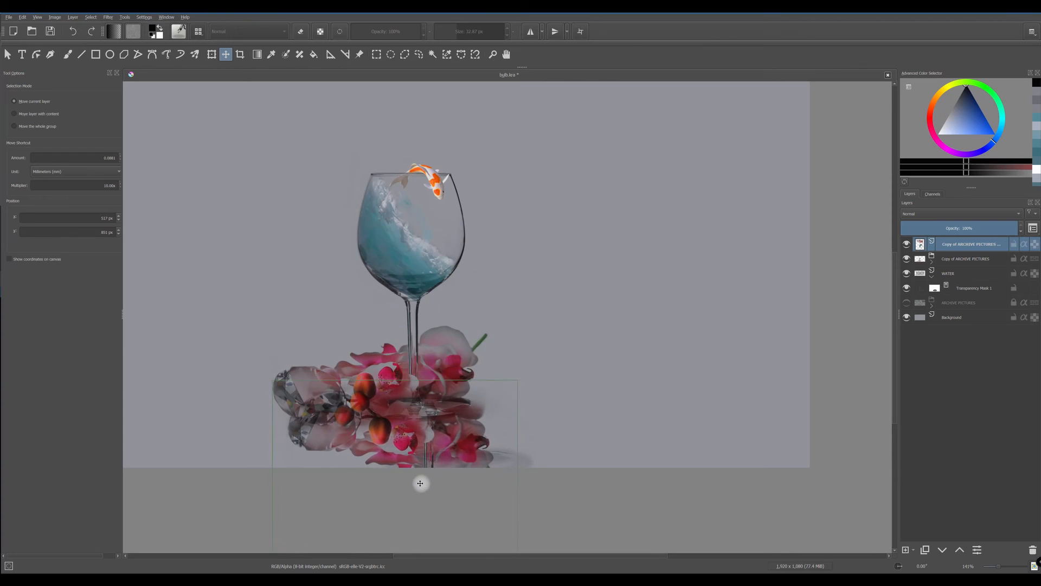
- Move the original wine glass group up on the canvas, clear of the flipped copy
left_click(948, 259)
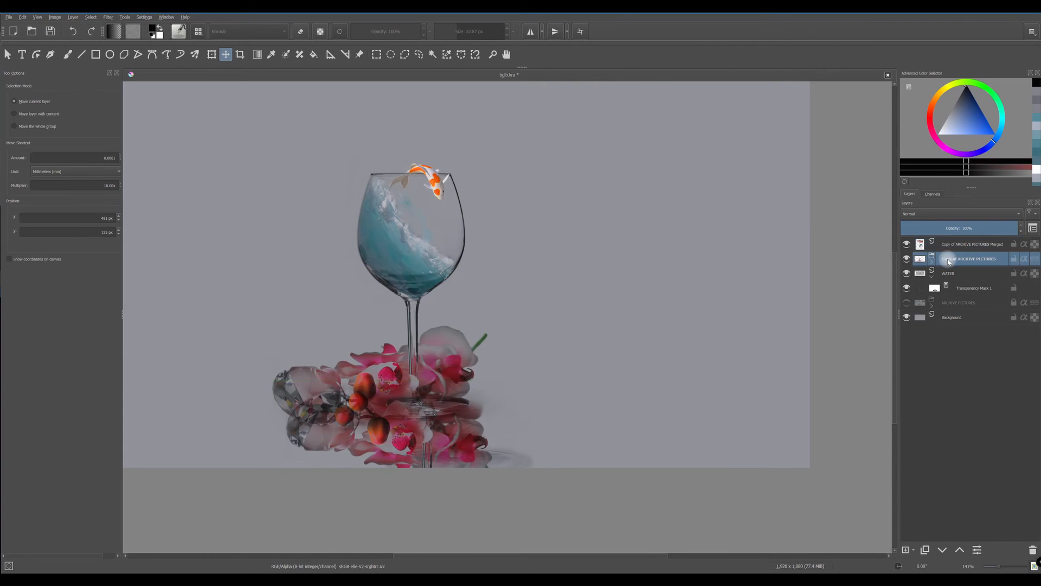
left_click_drag(419, 246, 434, 203)
scroll(447, 249, "up", 1)
scroll(445, 267, "down", 2)
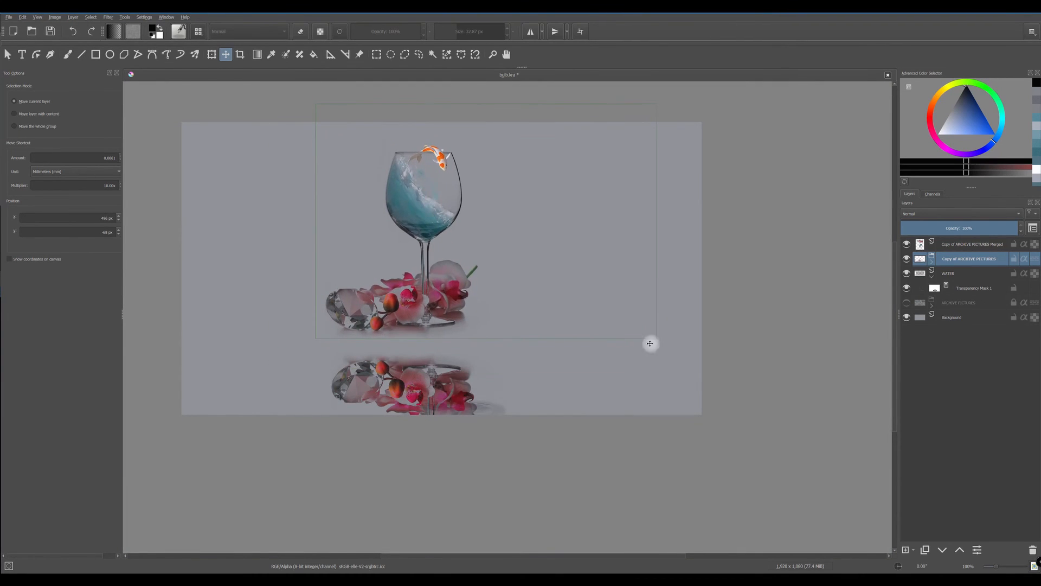
- Move the flipped copy up until it meets the base of the glass and flowers
left_click(932, 262)
left_click(947, 245)
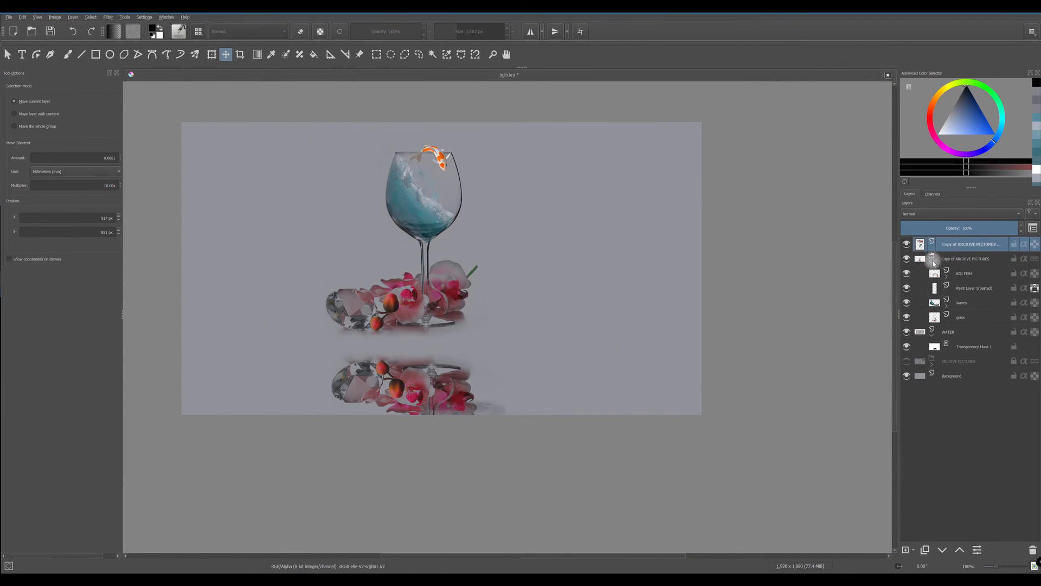
left_click(932, 262)
left_click_drag(438, 384, 432, 353)
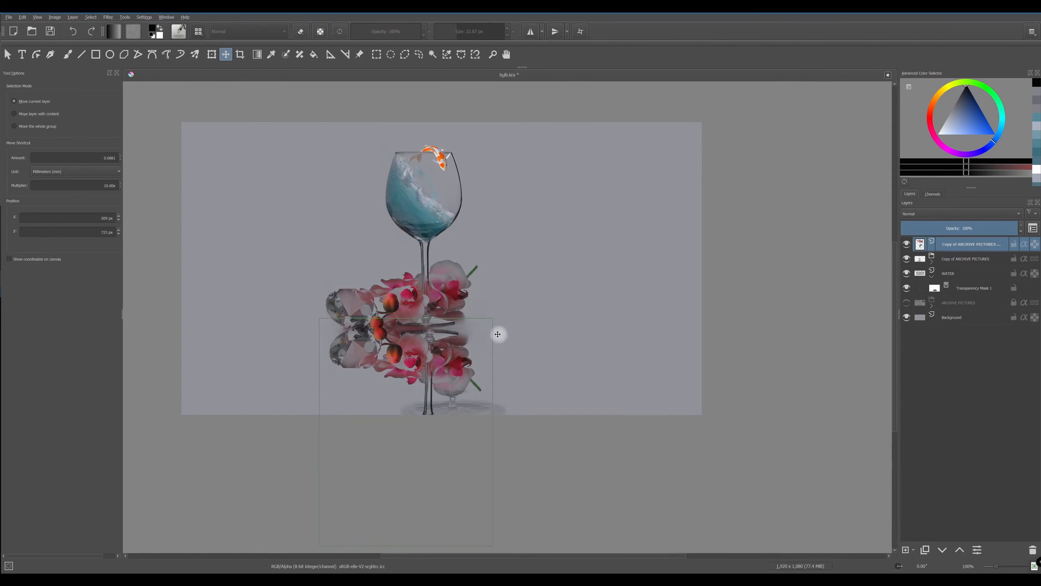
- Shear the reflection so its glass slants down to the right, and realign it under the flowers
left_click(212, 55)
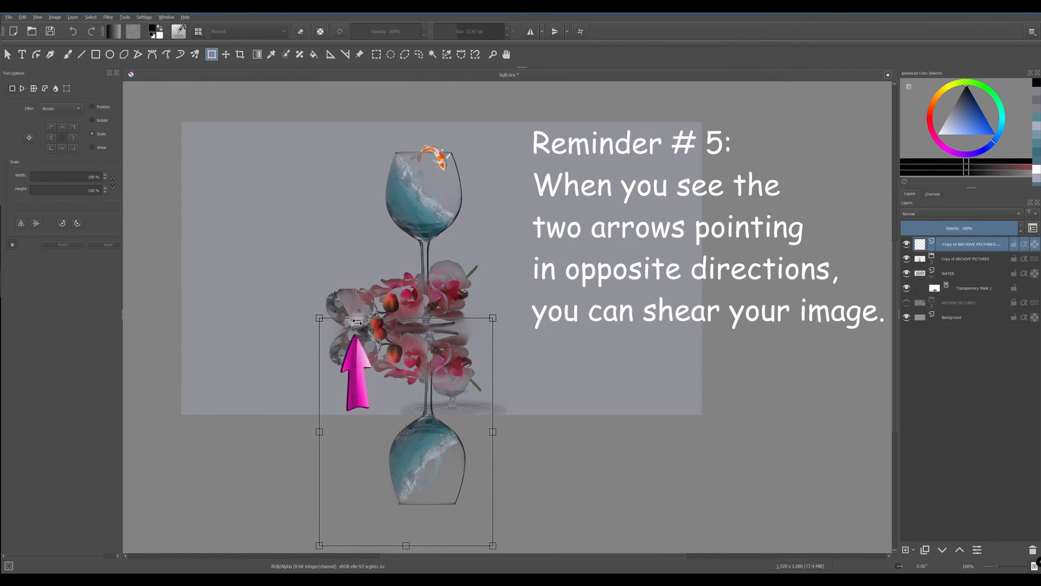
left_click_drag(356, 318, 312, 318)
left_click_drag(445, 412, 484, 407)
- Lower the sheared reflection layer's opacity to 37%
scroll(586, 362, "up", 1)
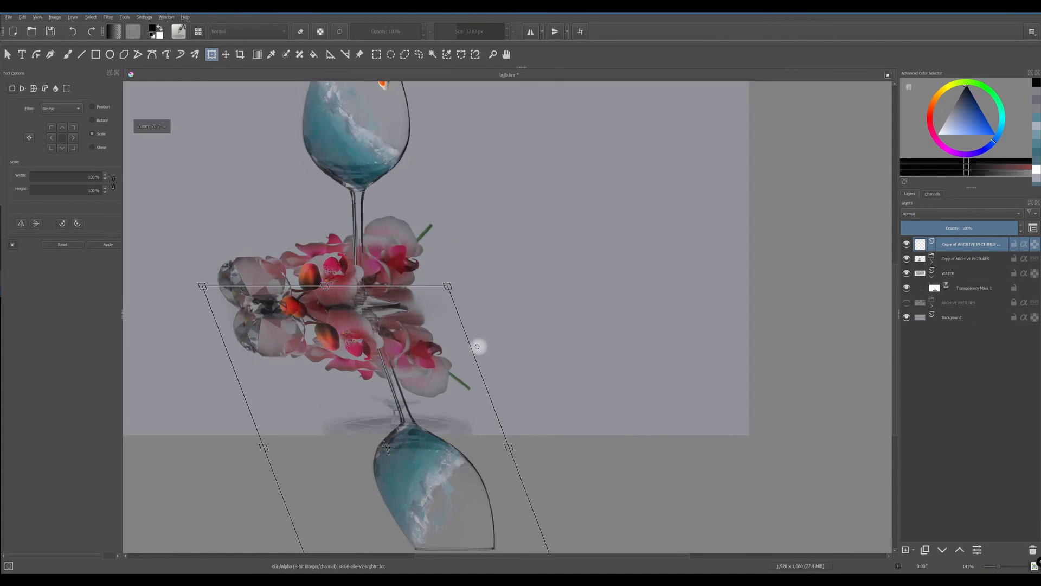
left_click_drag(989, 227, 962, 228)
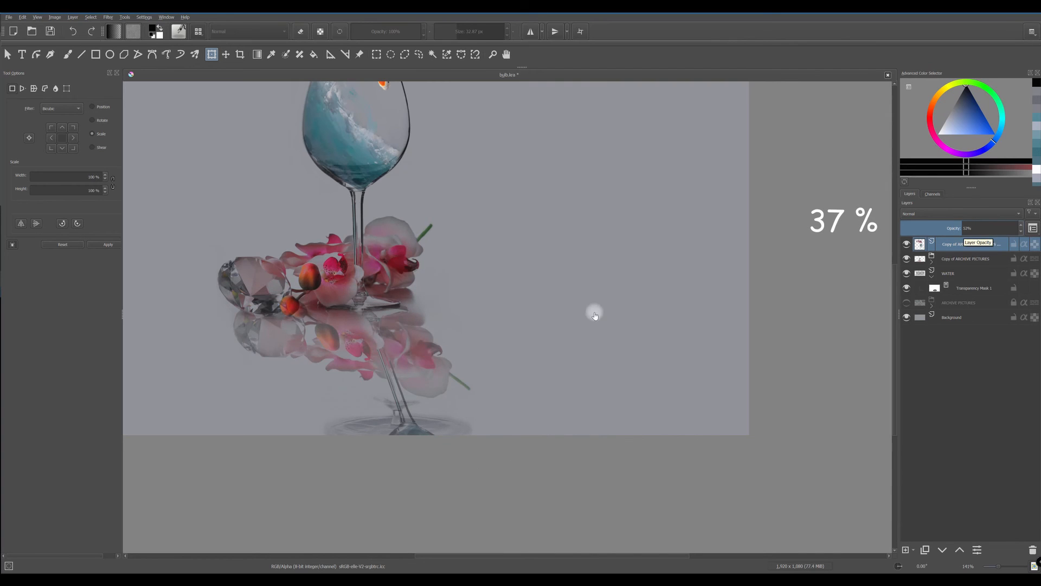
scroll(623, 317, "down", 1)
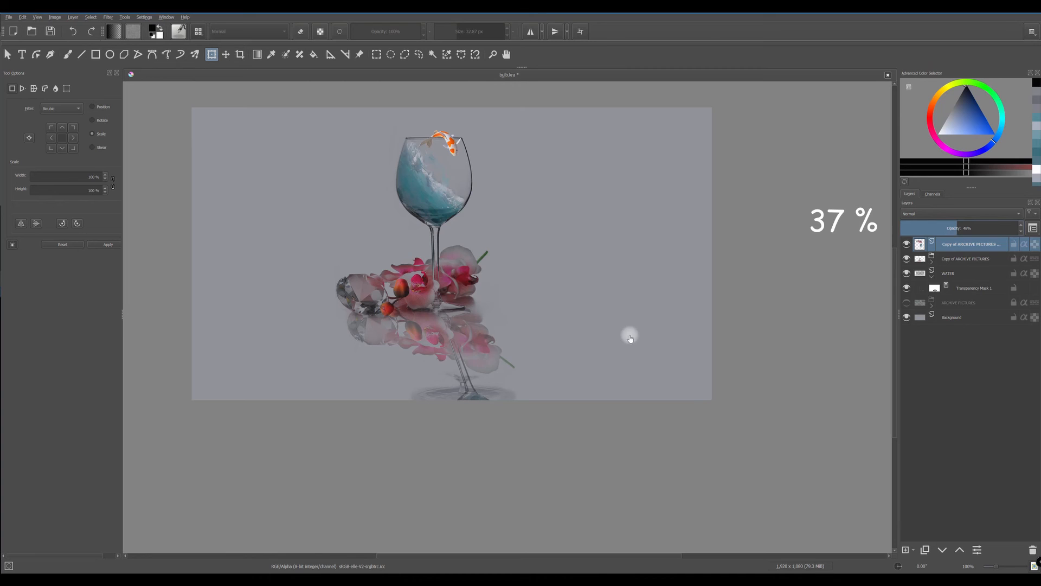
left_click(944, 232)
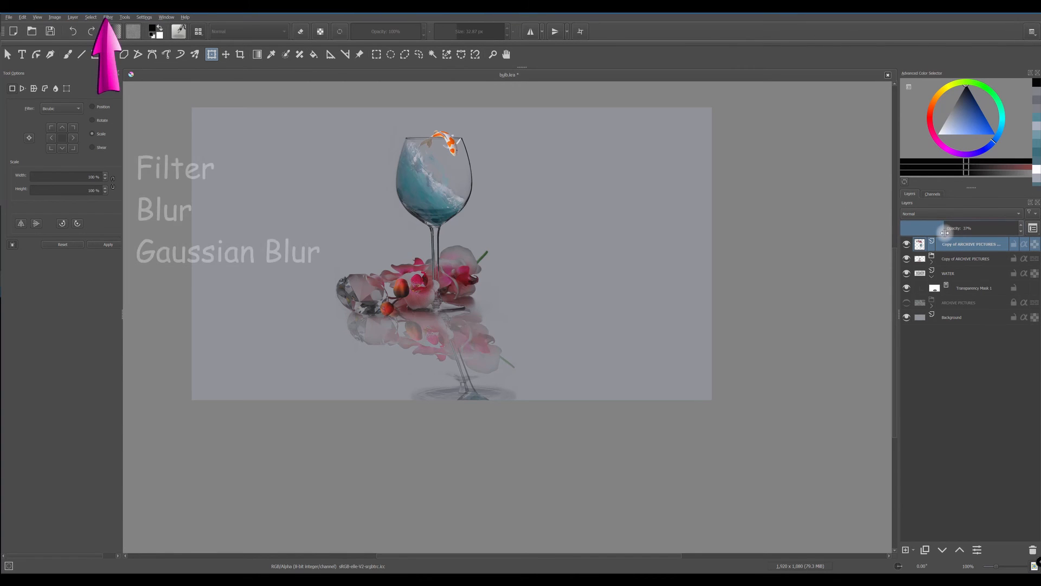
- Apply a Gaussian Blur filter to the reflection layer to soften it slightly
left_click(108, 17)
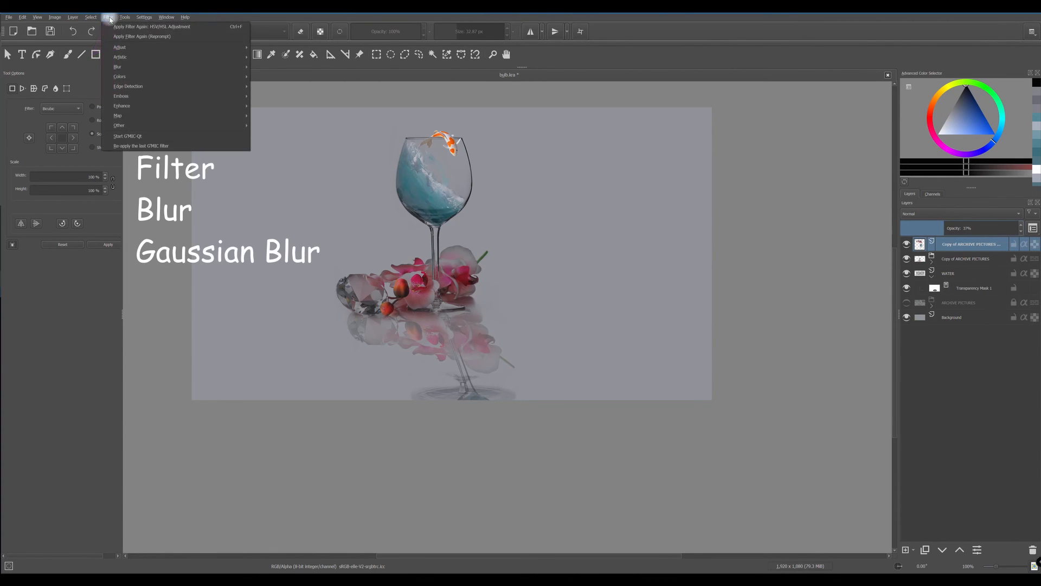
mouse_move(205, 66)
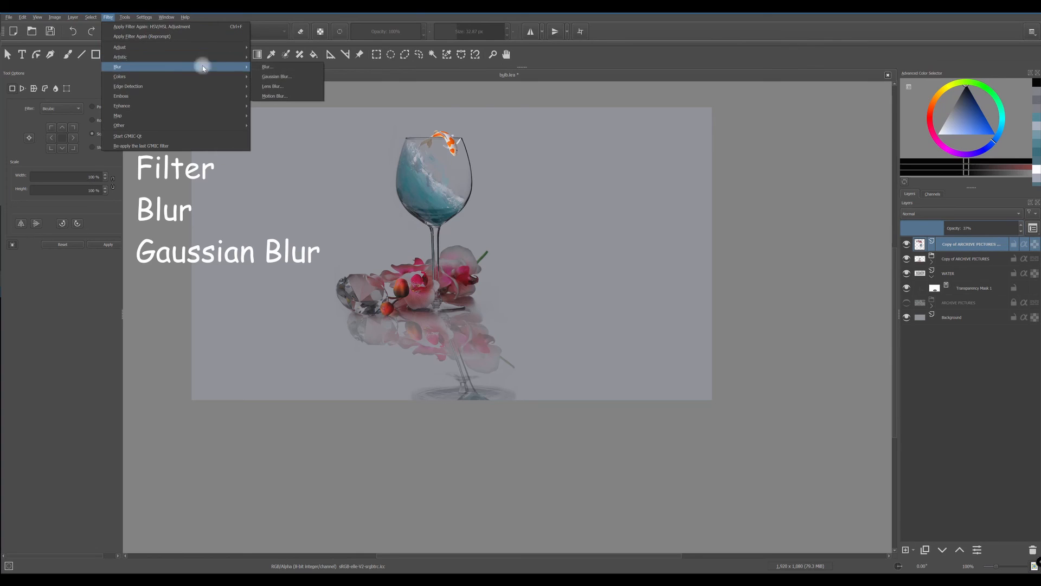
left_click(279, 76)
left_click(659, 167)
left_click_drag(660, 167, 668, 167)
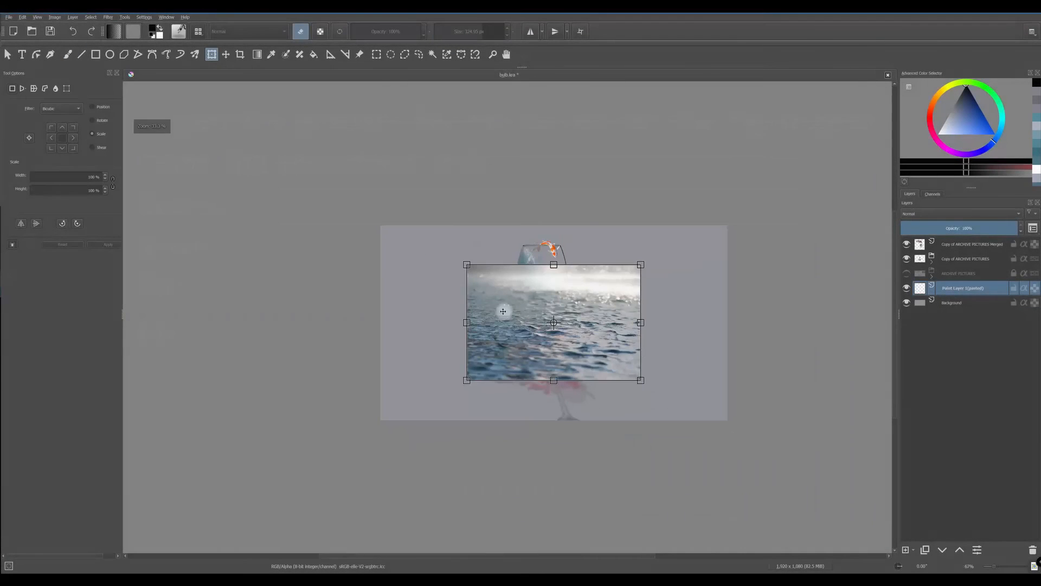
- Scale the pasted water image to 200% and move it down to cover the canvas below the glass bowl
type("150")
left_click_drag(84, 178, 118, 177)
type("175200")
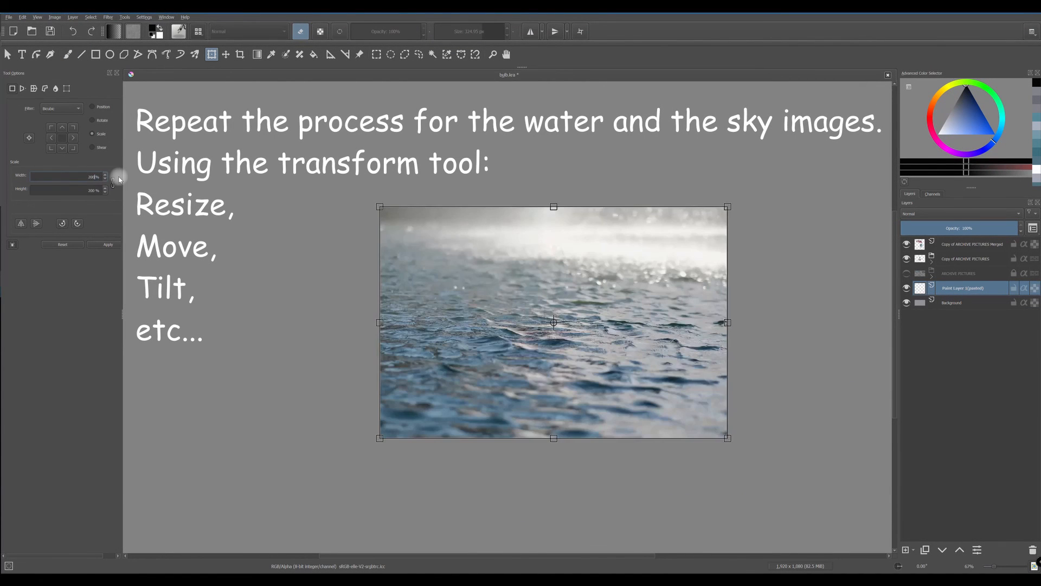
left_click_drag(596, 242, 596, 296)
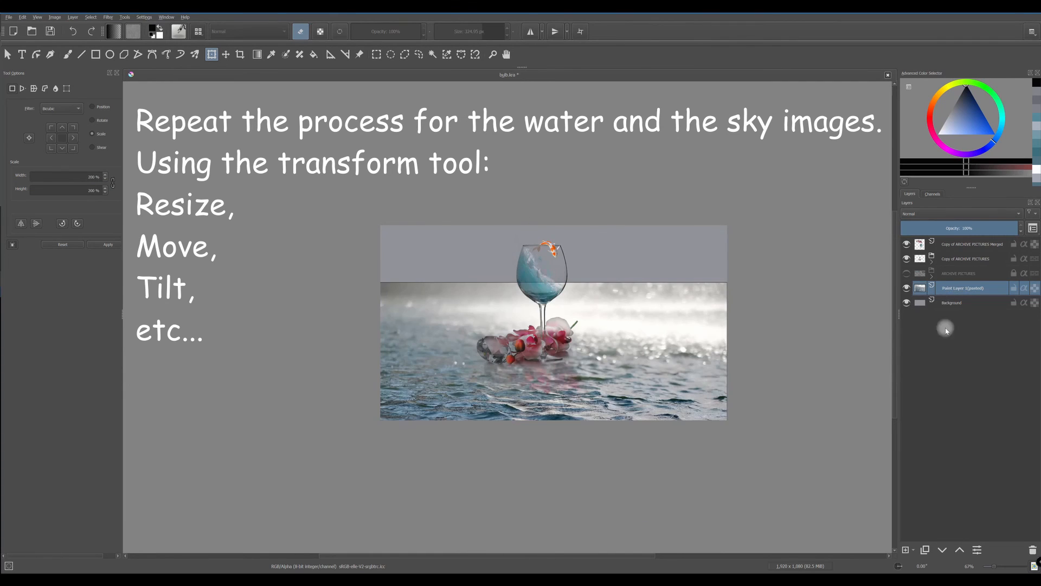
- Erase the hard upper edge of the water with the large soft airbrush so it fades into the background
key("1")
key("b")
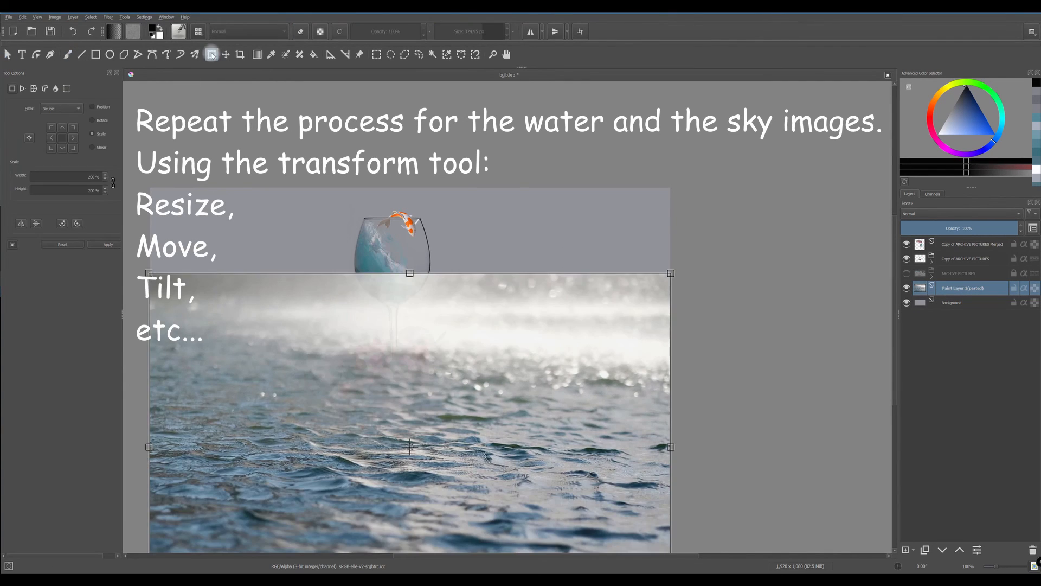
key("e")
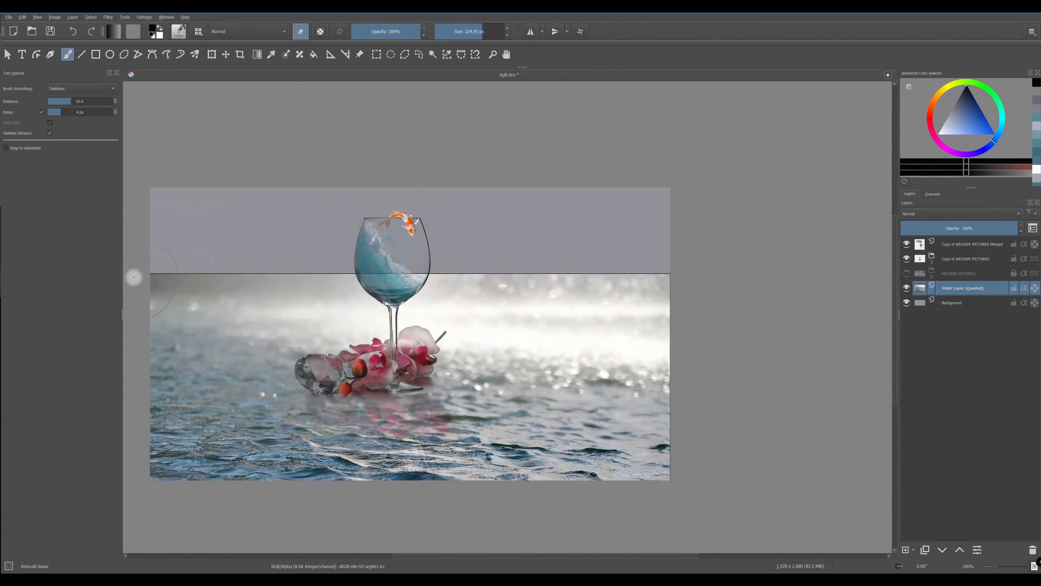
mouse_move(134, 277)
left_mouse_down()
mouse_move(786, 251)
mouse_move(109, 262)
mouse_move(459, 286)
left_mouse_up()
- Reduce the water layer's opacity to 29% and set its blending mode to Overlay
left_click_drag(1006, 230, 934, 229)
left_click(936, 214)
left_click(913, 218)
- Darken the water layer with the Color Adjustment filter, pulling the RGBA curve down at input 144
left_click_drag(762, 295, 847, 252)
key("ctrl+m")
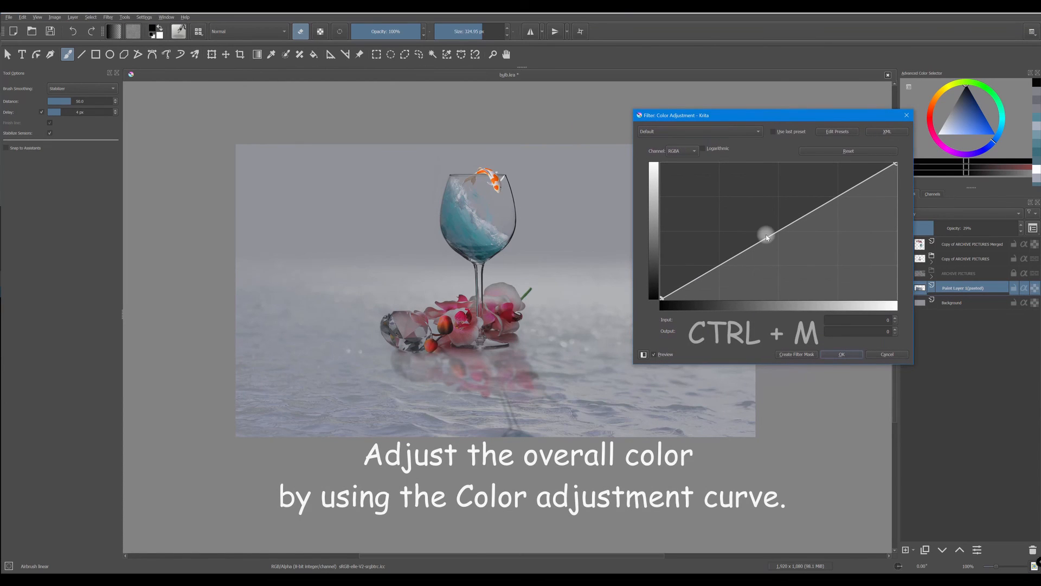
left_click_drag(779, 235, 794, 257)
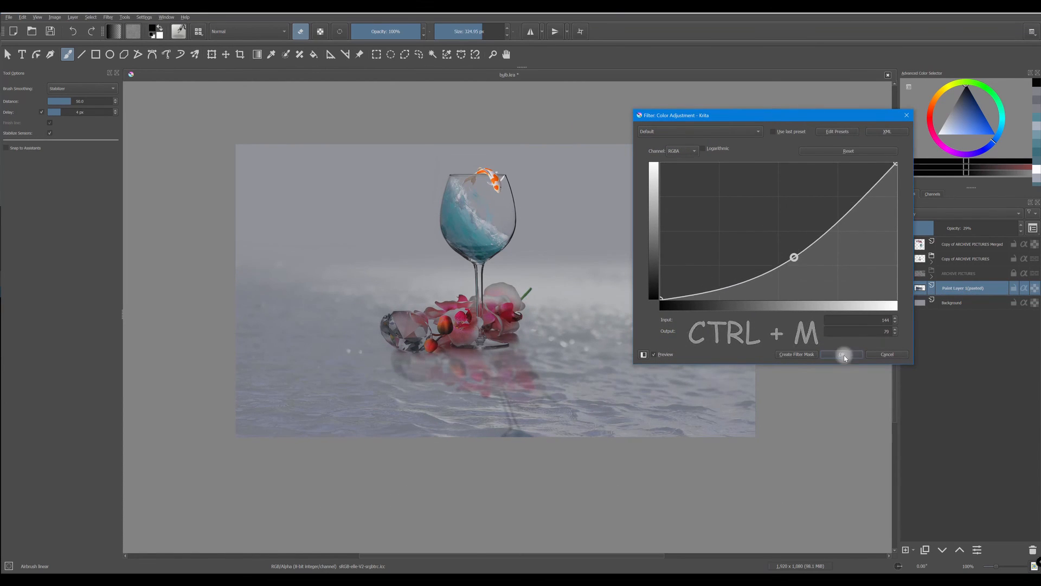
left_click(842, 355)
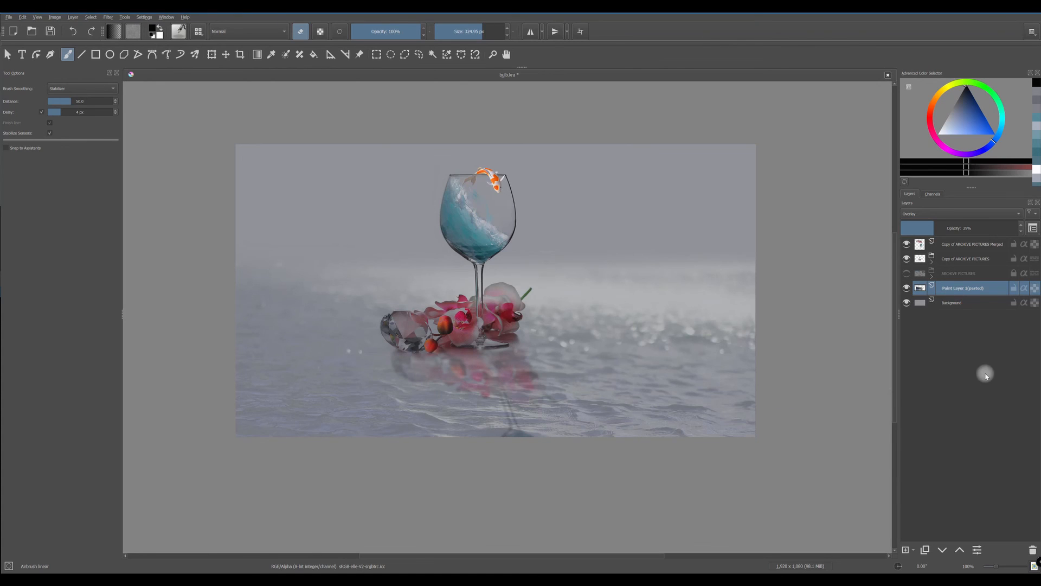
- Paste the stormy sky image directly above the background layer and scale it to 200%
left_click(955, 303)
key("ctrl+v")
left_click(213, 56)
left_click(93, 134)
left_click_drag(85, 178, 109, 180)
type("200")
- Move the sky up so its lower edge sits behind the water's horizon, and reduce its opacity to about 47%
left_click_drag(939, 224, 952, 226)
key("t")
left_click_drag(535, 321, 537, 104)
mouse_move(950, 228)
left_mouse_down()
mouse_move(980, 231)
mouse_move(956, 235)
left_mouse_up()
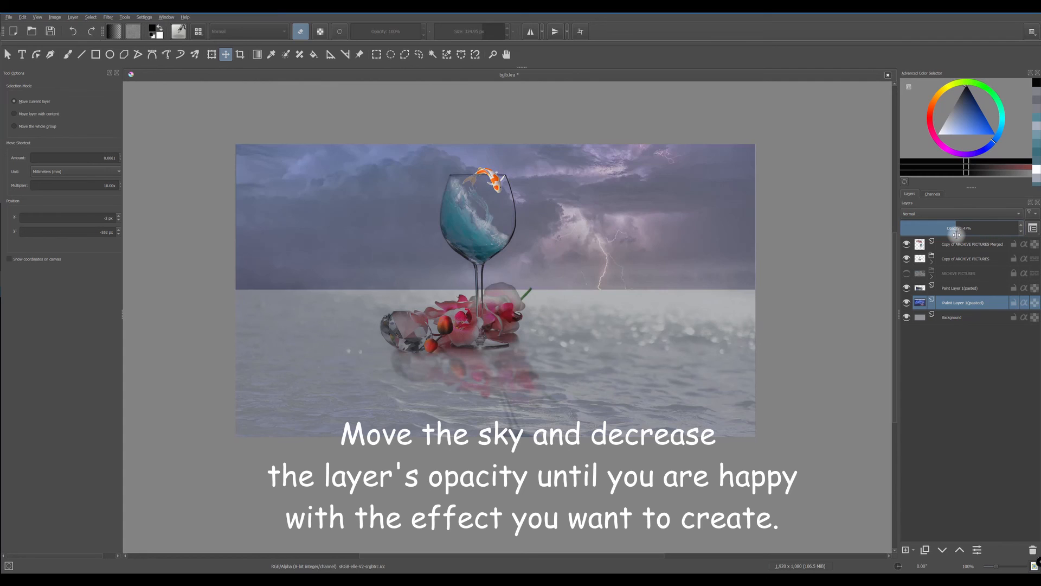